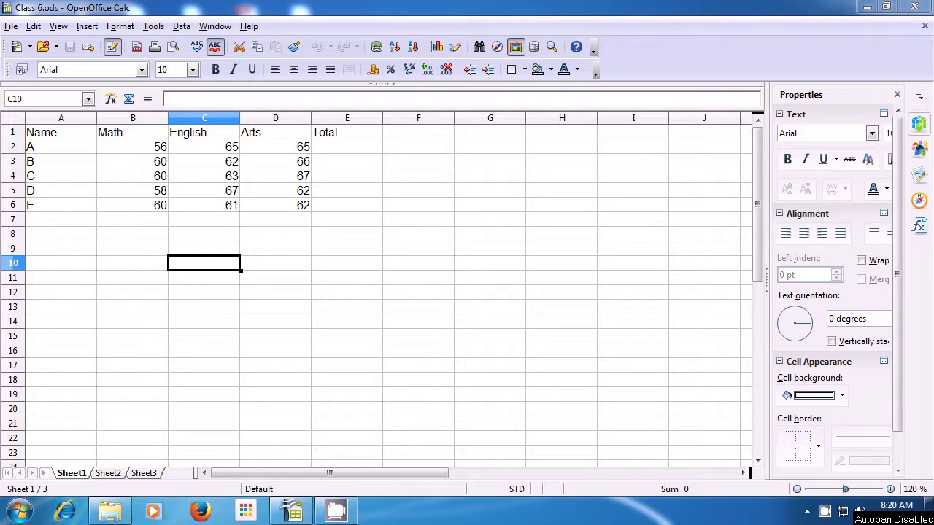
Insert a manual row break above row 3 on Sheet1 and check the resulting pages in the page preview.
click(139, 167)
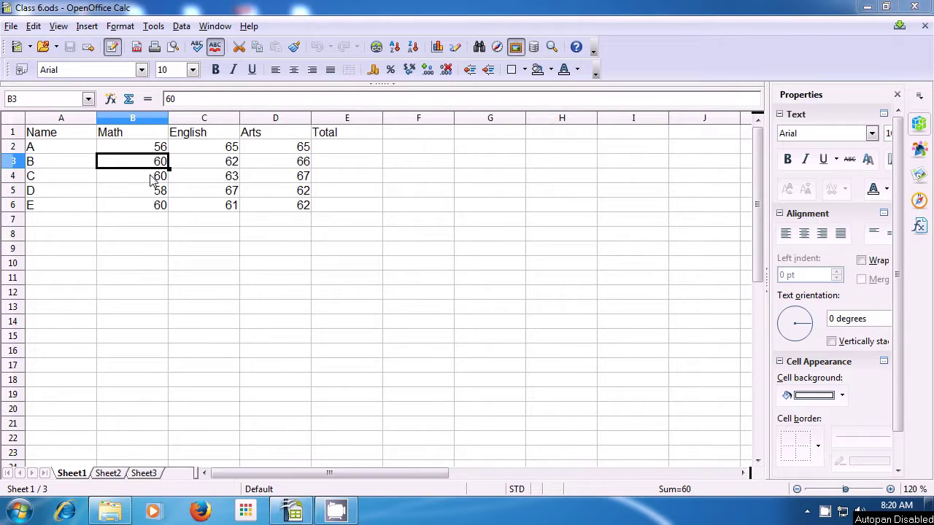
click(87, 28)
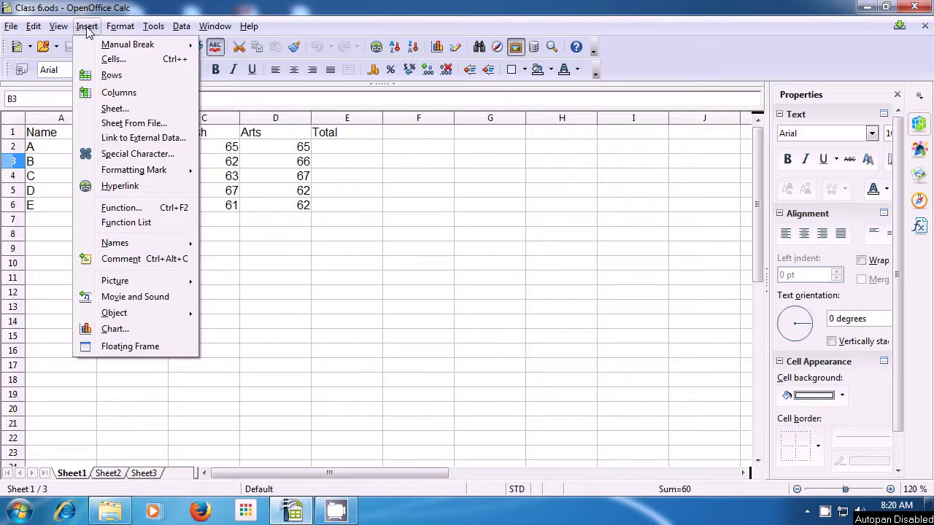
mouse_move(94, 48)
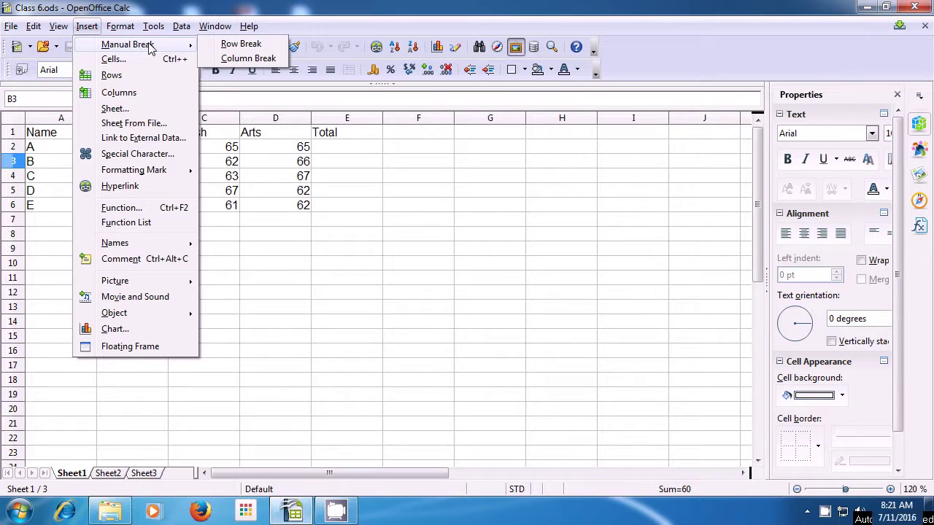
click(232, 49)
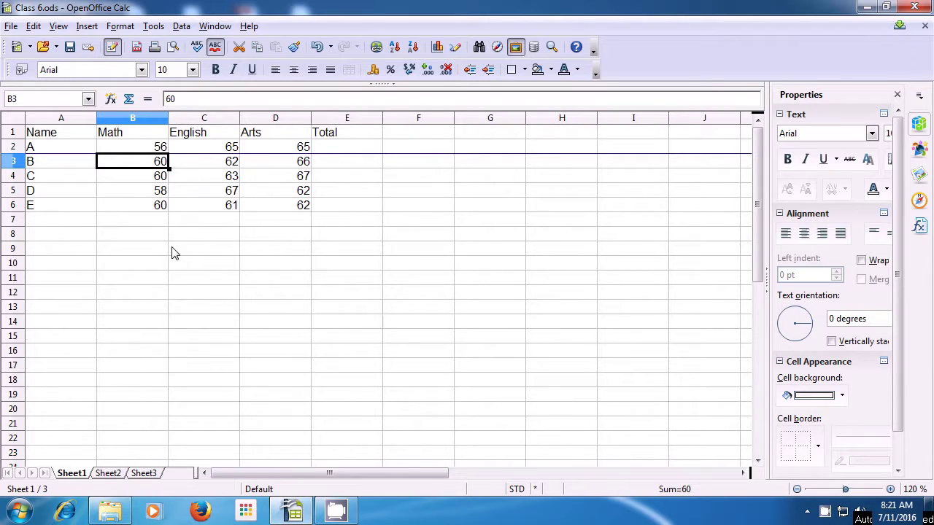
click(10, 26)
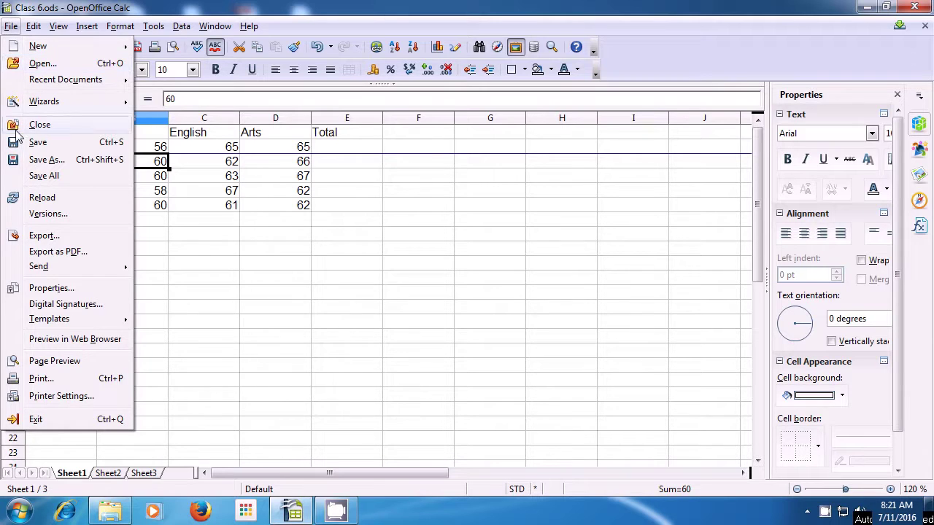
click(51, 362)
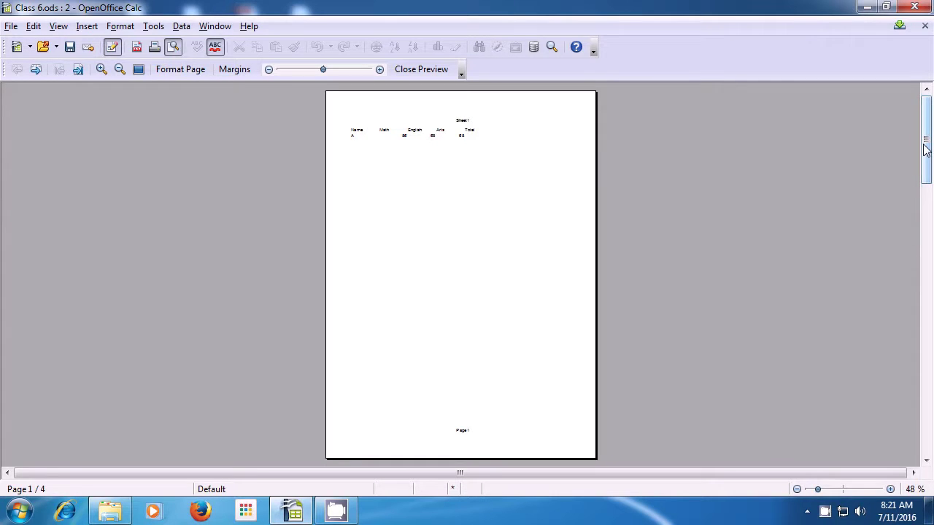
drag(925, 151, 928, 219)
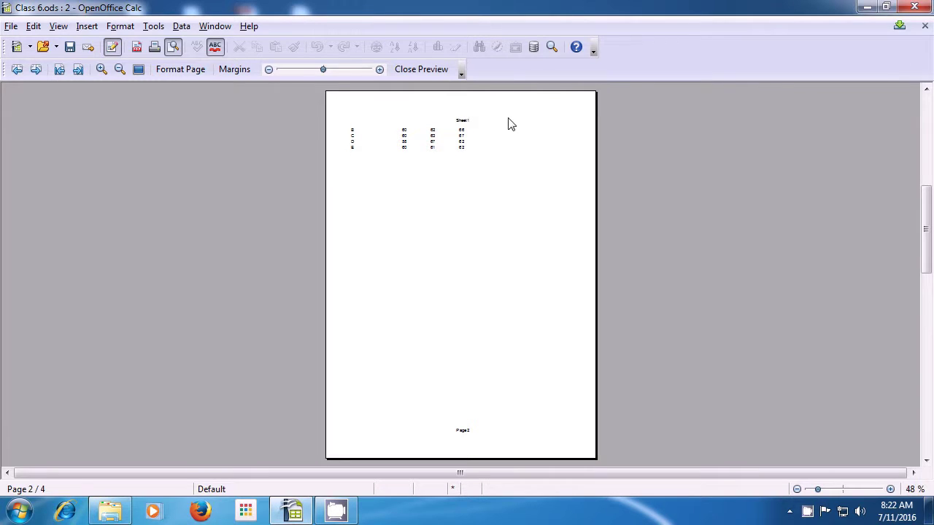
click(422, 71)
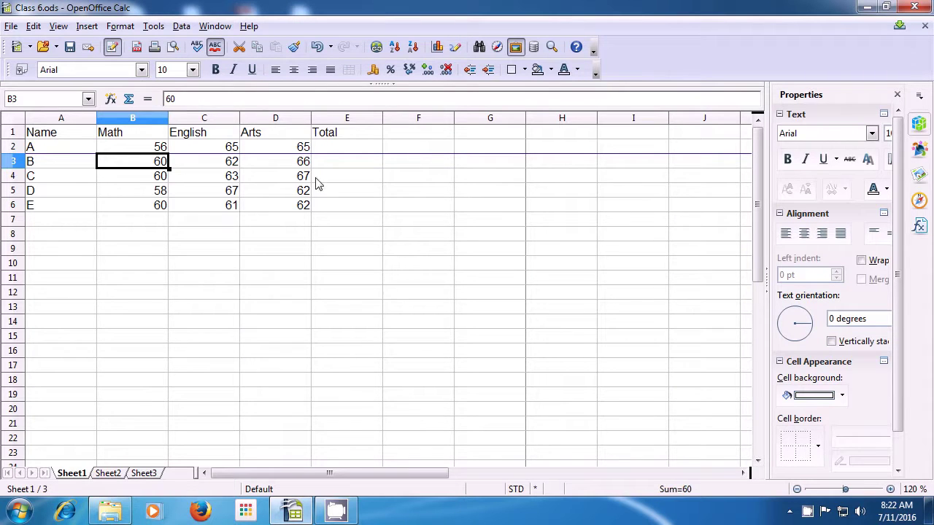
Insert a manual column break before column B and check the resulting pages in the page preview.
click(165, 234)
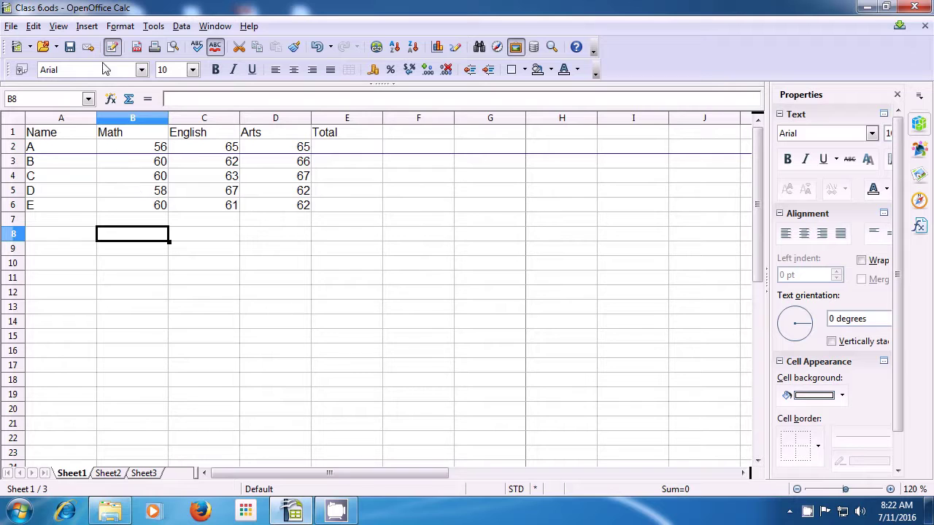
click(87, 27)
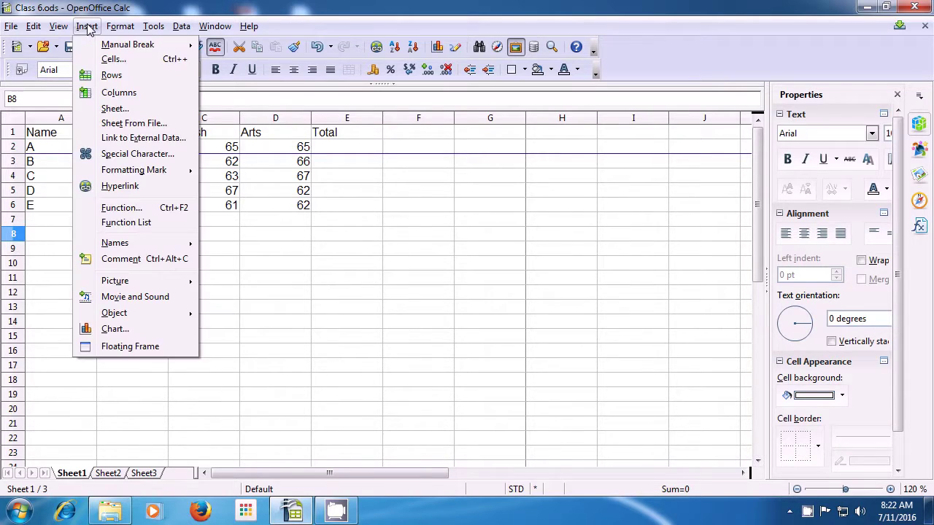
mouse_move(107, 46)
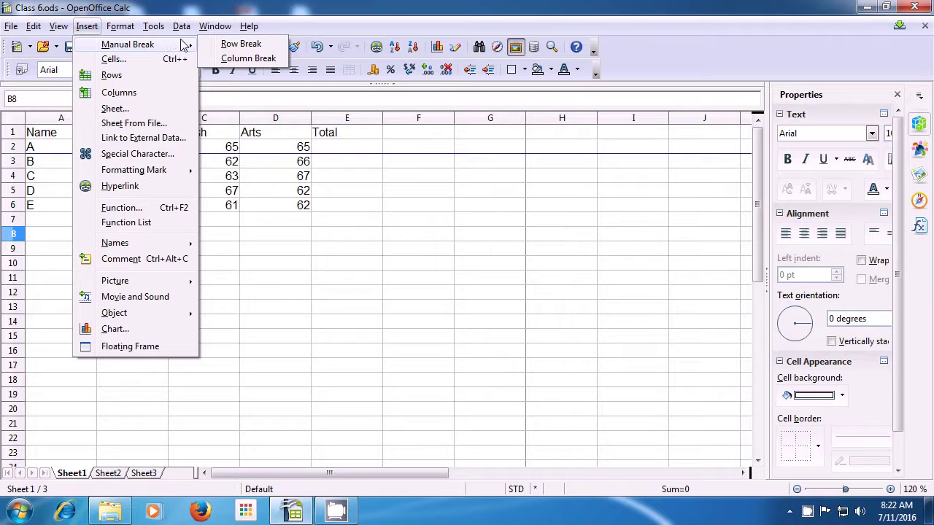
click(234, 57)
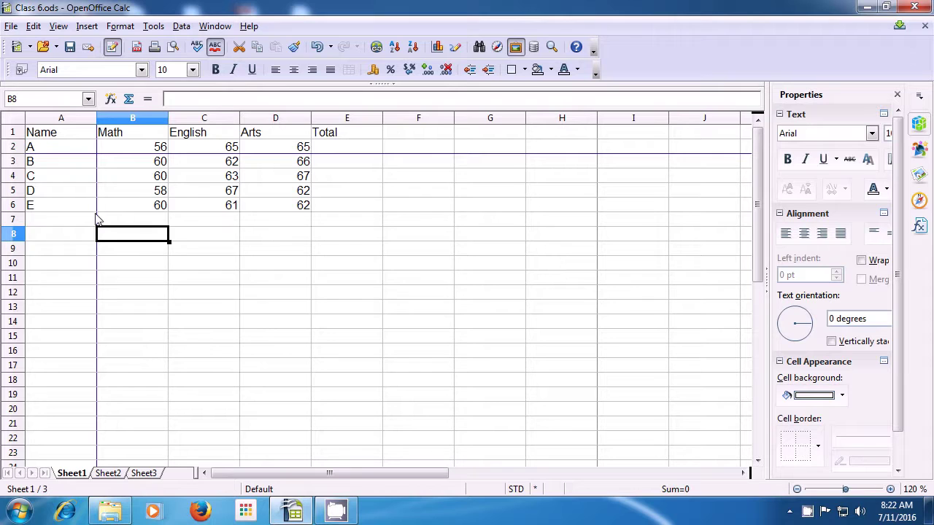
click(102, 248)
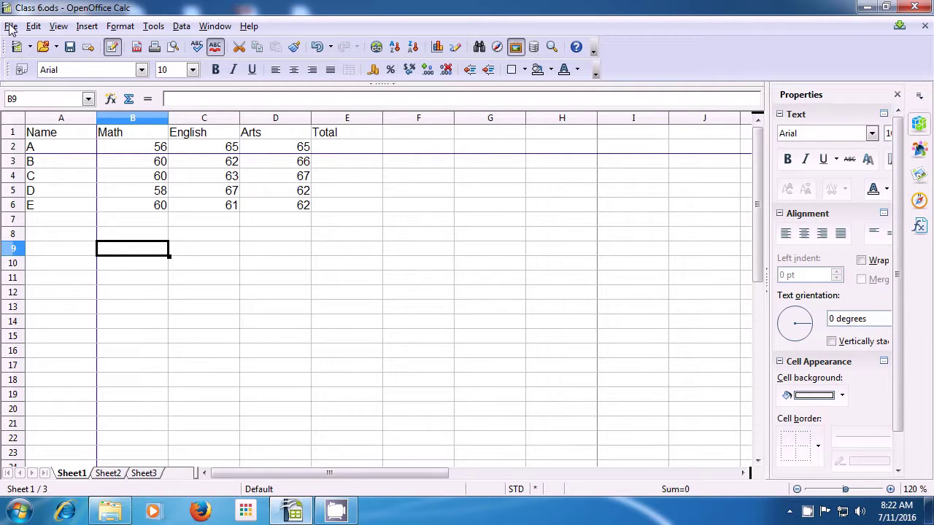
click(10, 26)
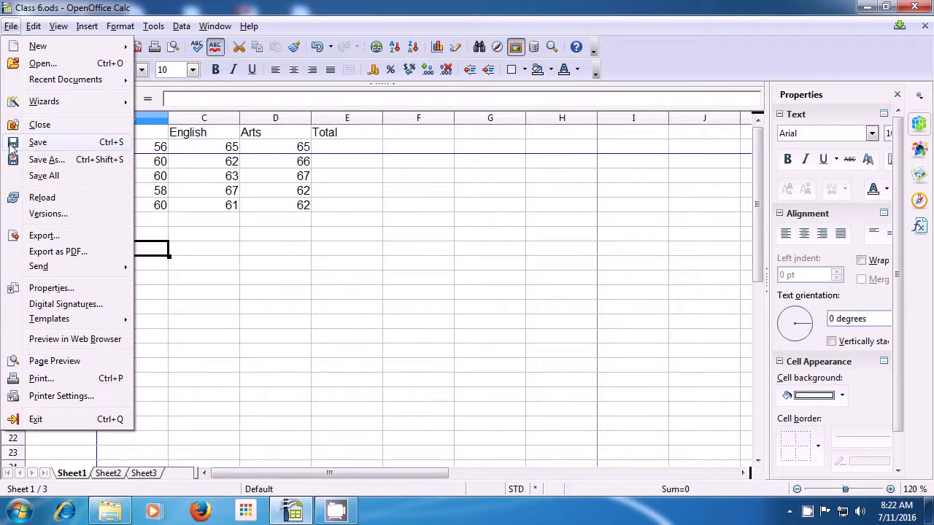
click(44, 361)
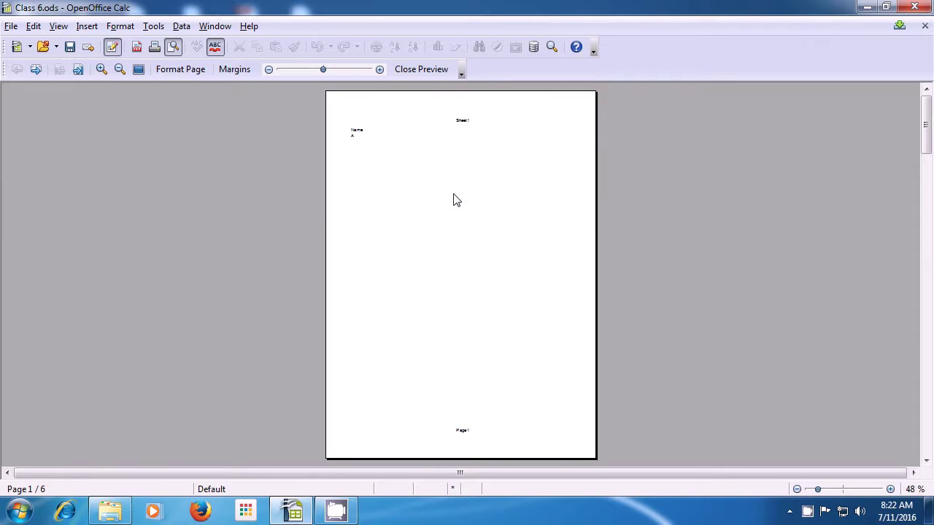
click(926, 460)
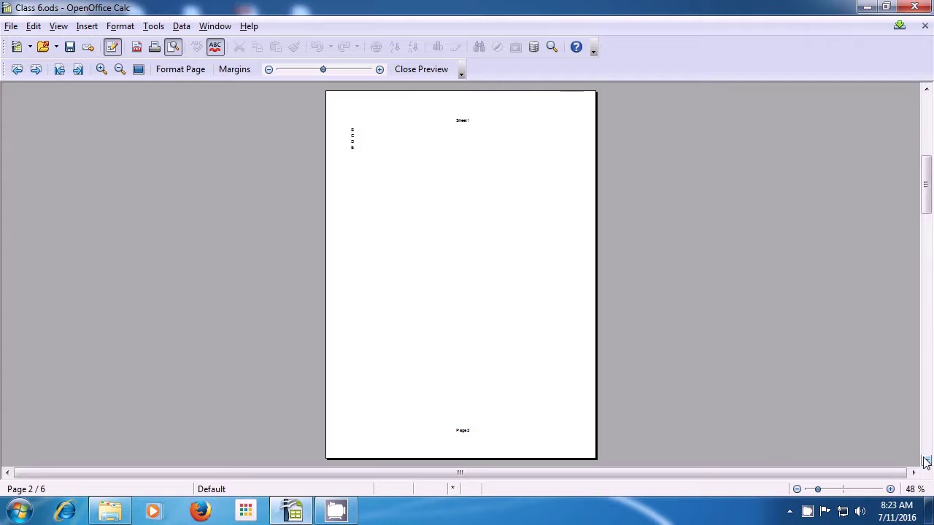
click(421, 67)
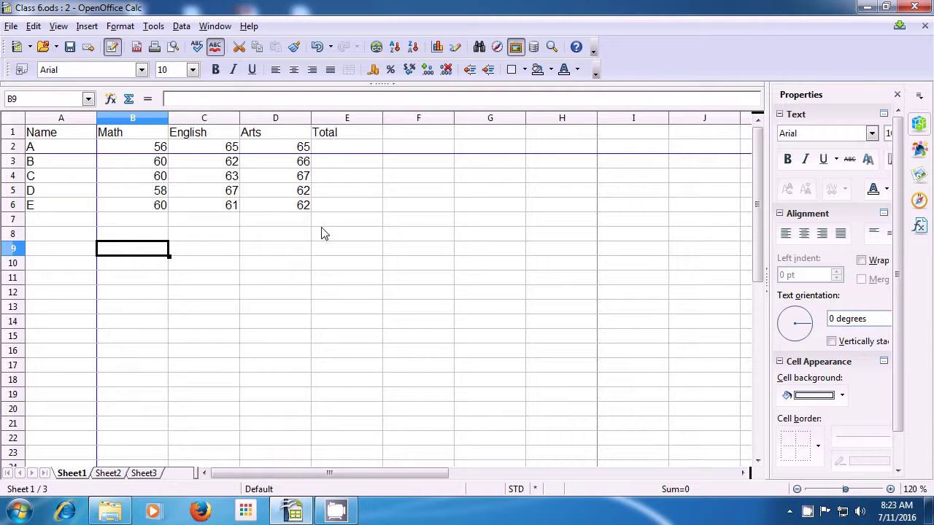
Delete the manual column break before column B and the manual row break above row 3.
click(31, 27)
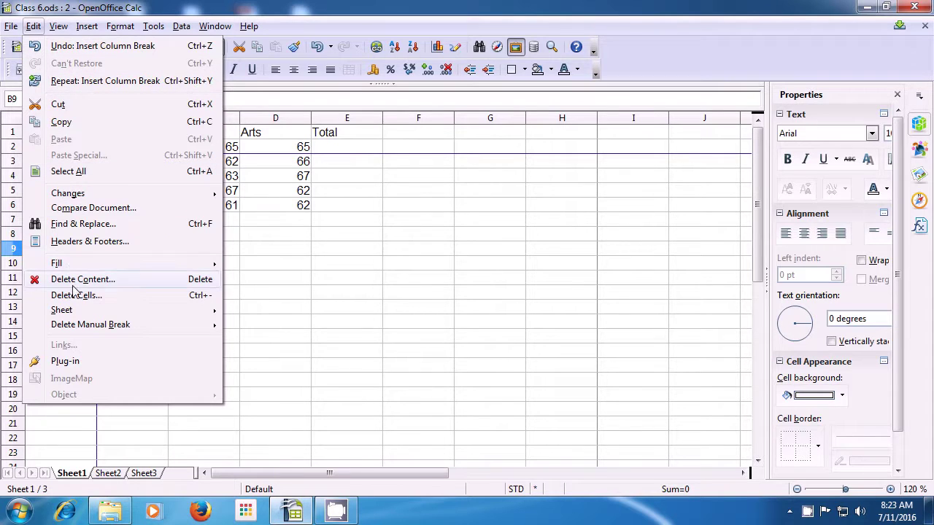
mouse_move(83, 329)
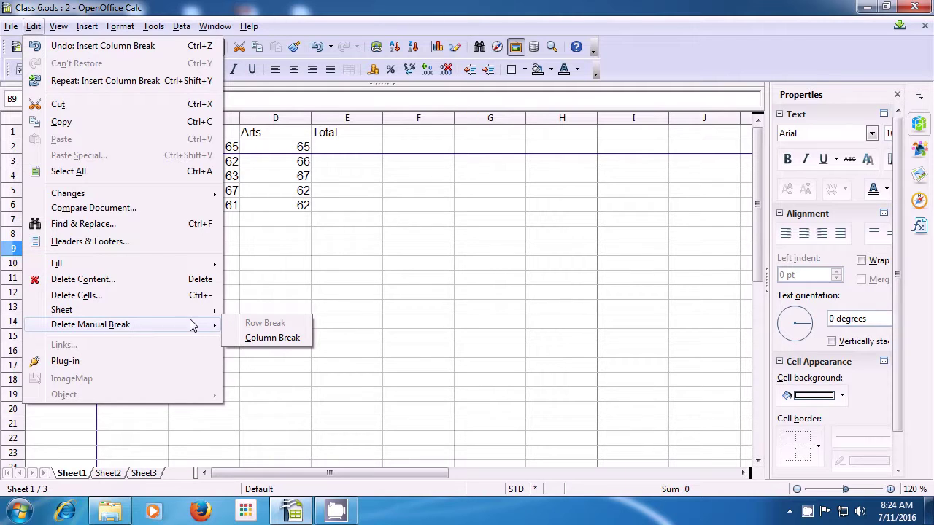
click(249, 338)
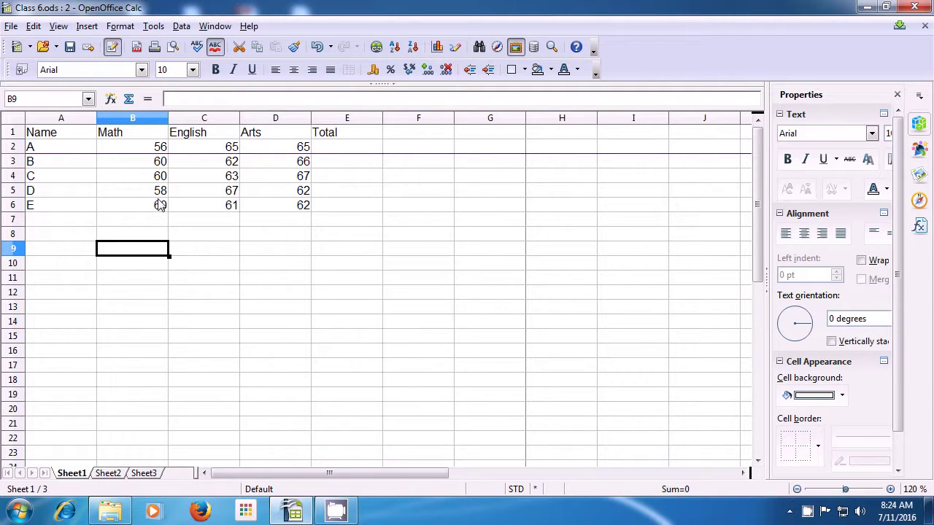
click(109, 162)
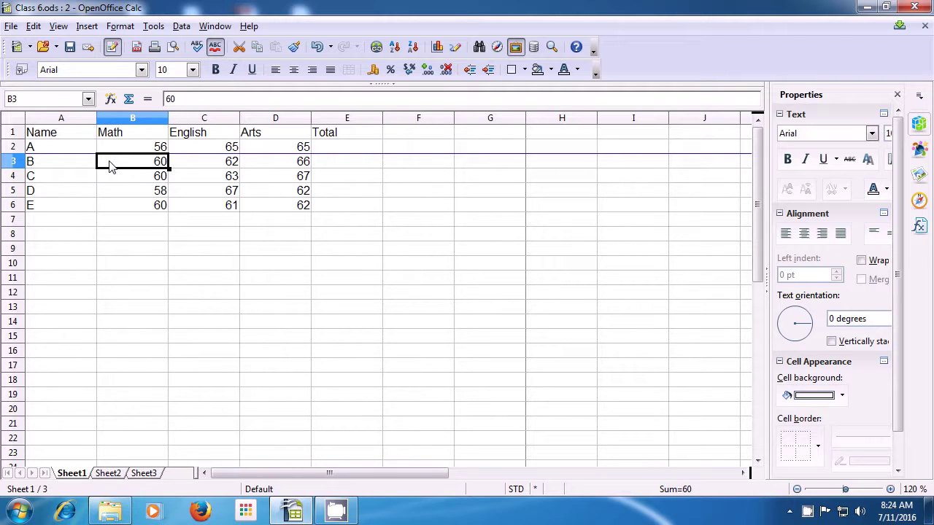
click(33, 26)
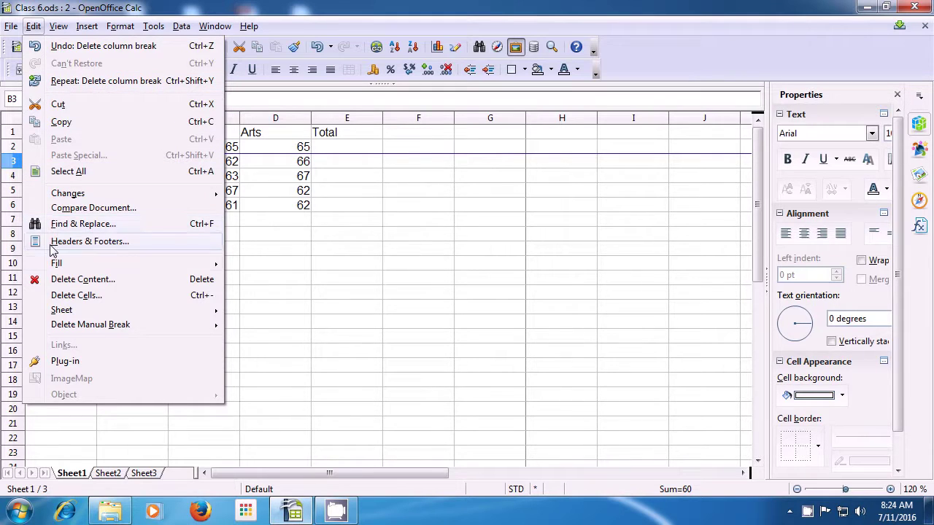
mouse_move(179, 325)
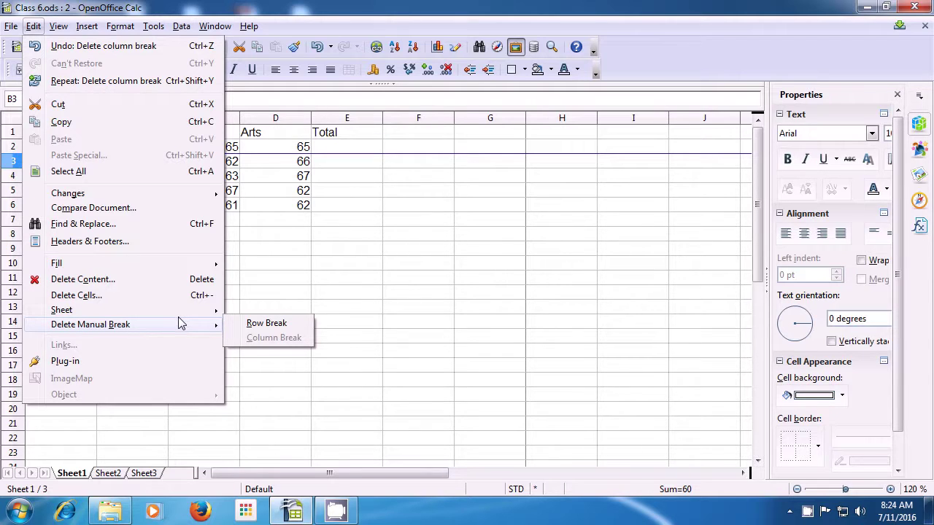
click(255, 323)
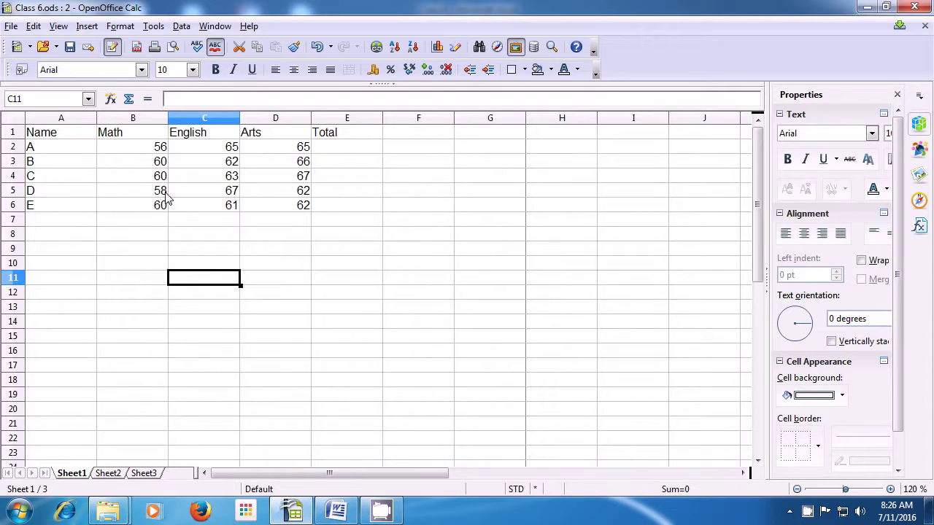
Insert a blank cell at B2 in the Math column, shifting the existing cells down.
click(112, 151)
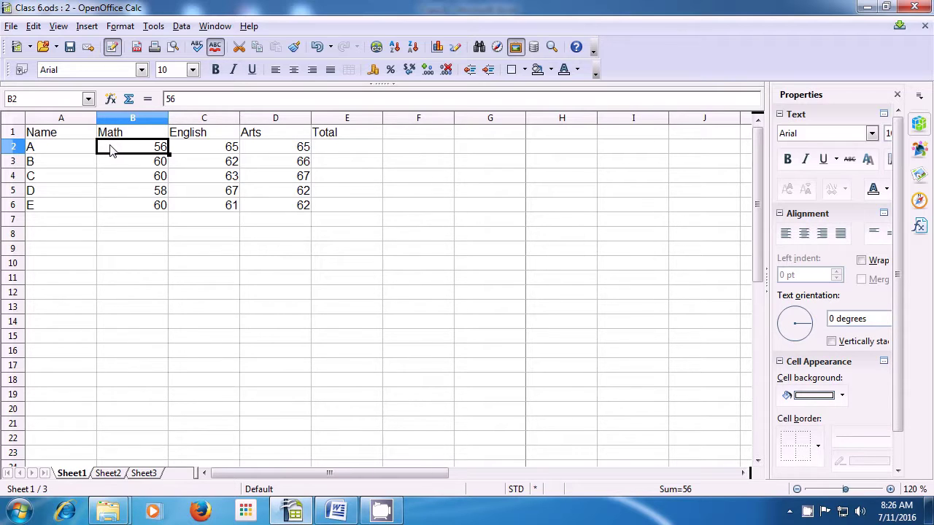
click(87, 28)
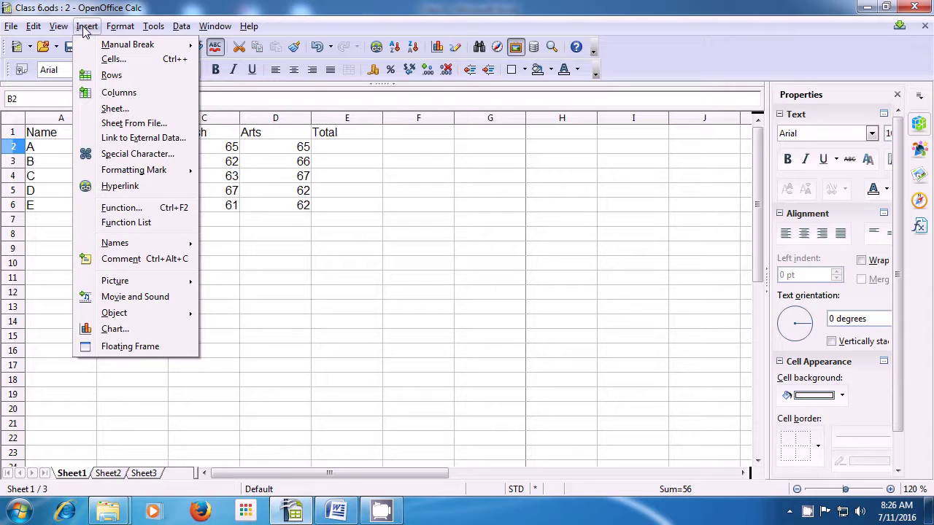
click(109, 60)
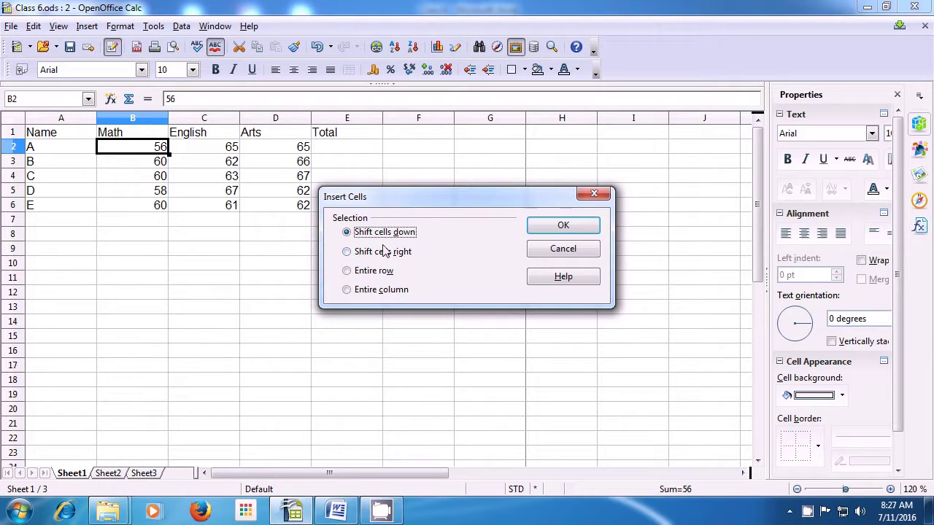
click(550, 230)
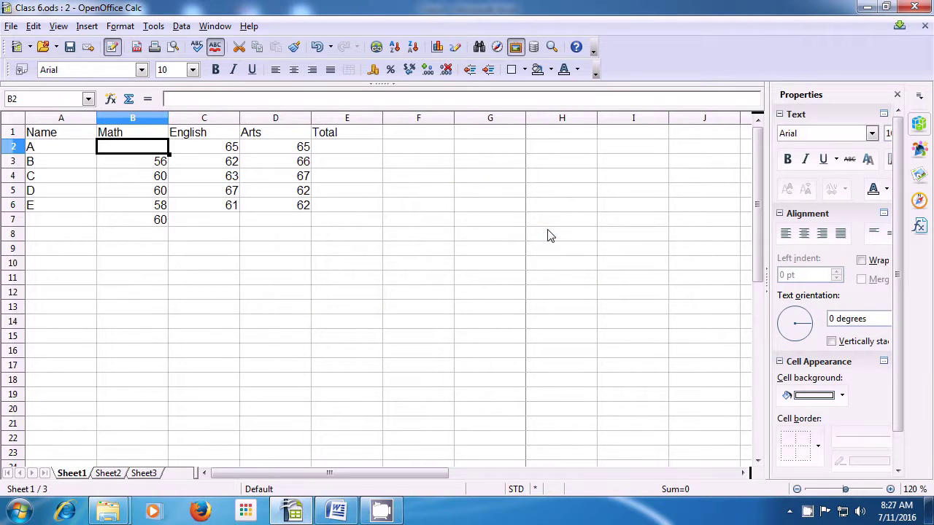
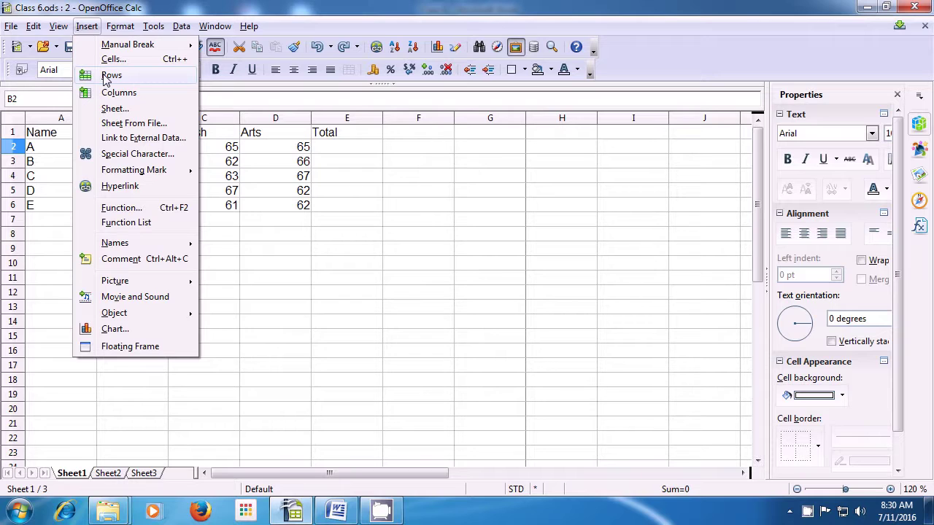
Insert a row above row 2 and enter AB with marks 63 for Math, 64 for English and 66 for Arts.
click(111, 75)
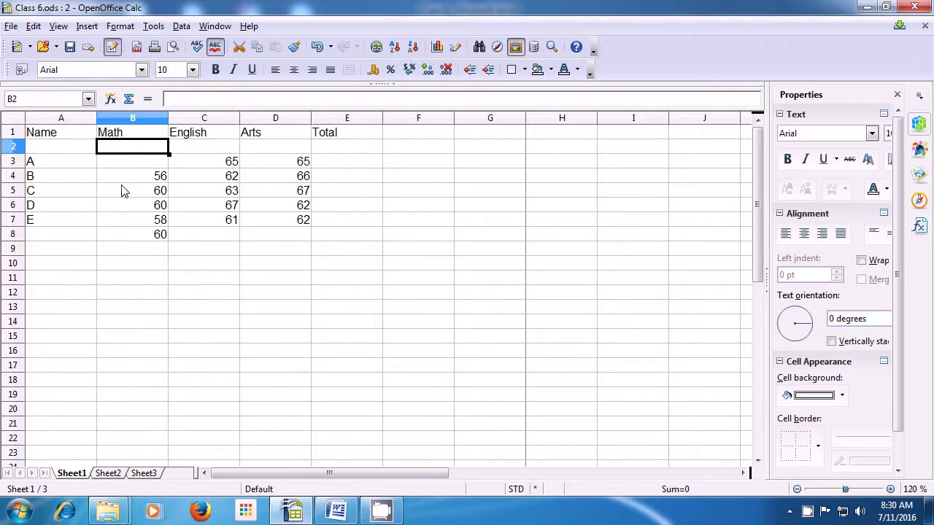
key(Left)
text(AB)
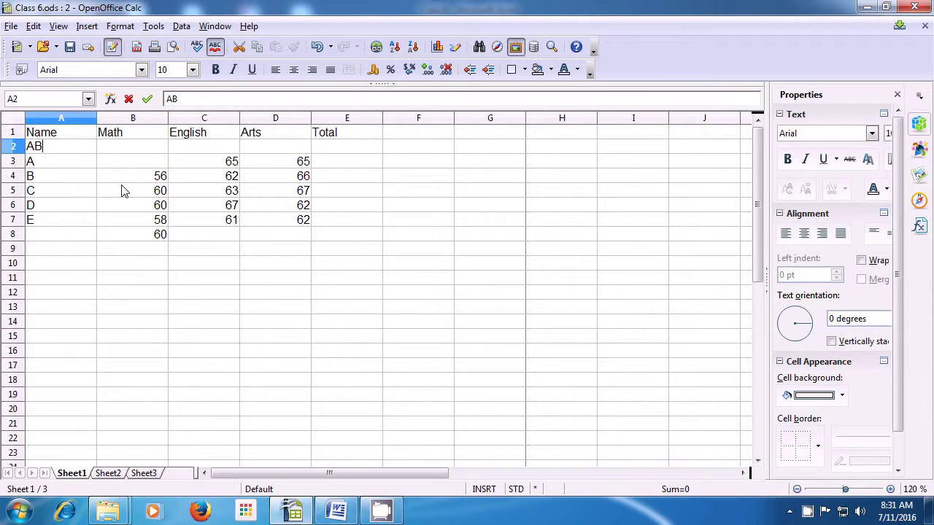
key(Tab)
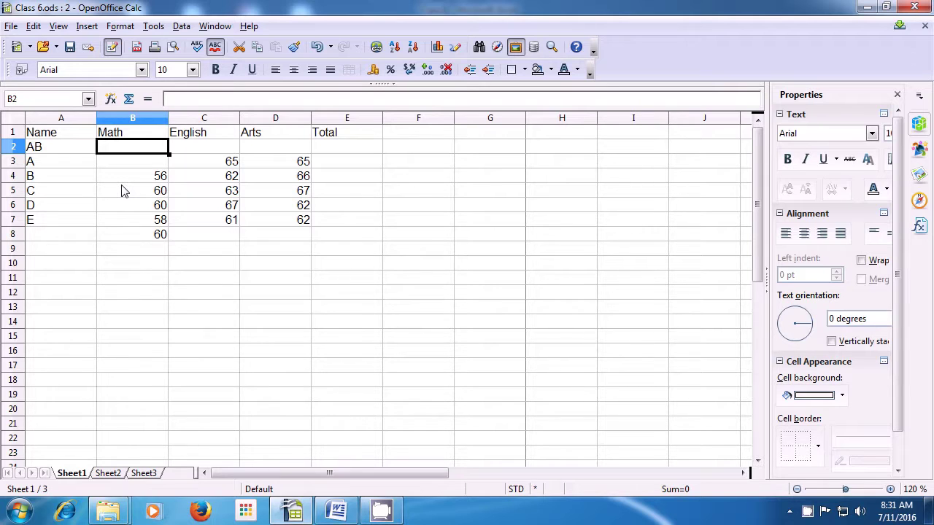
text(63)
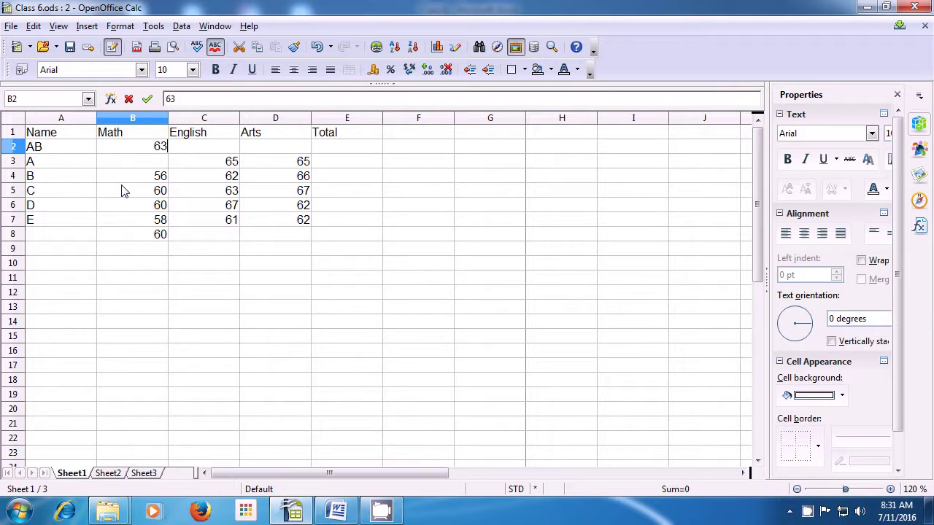
key(Tab)
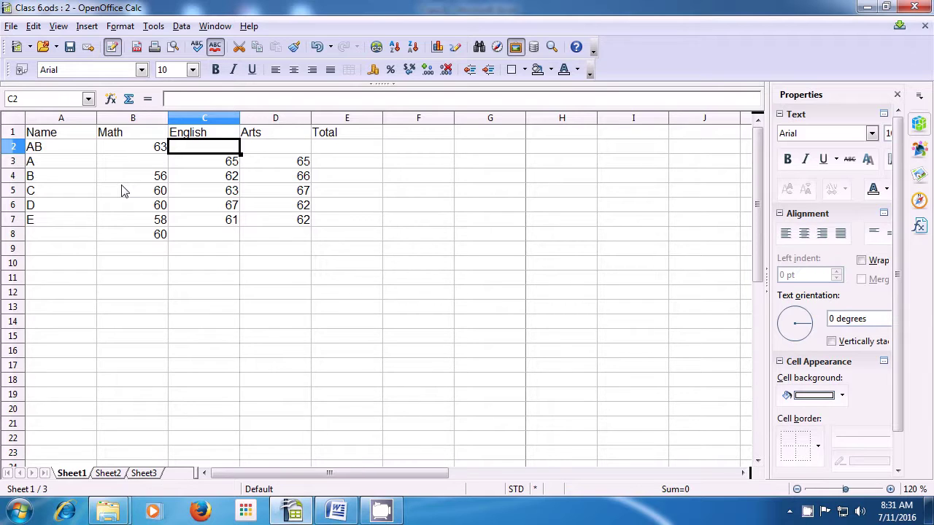
text(64)
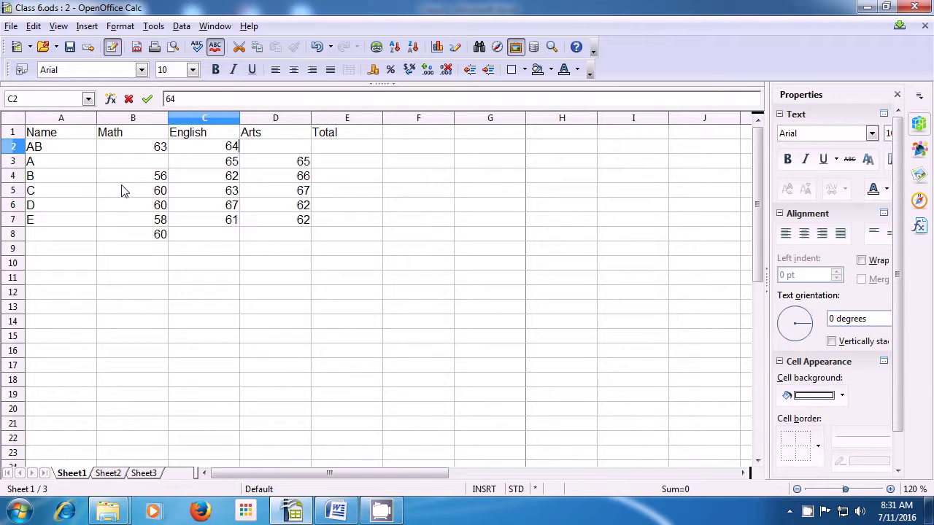
key(Tab)
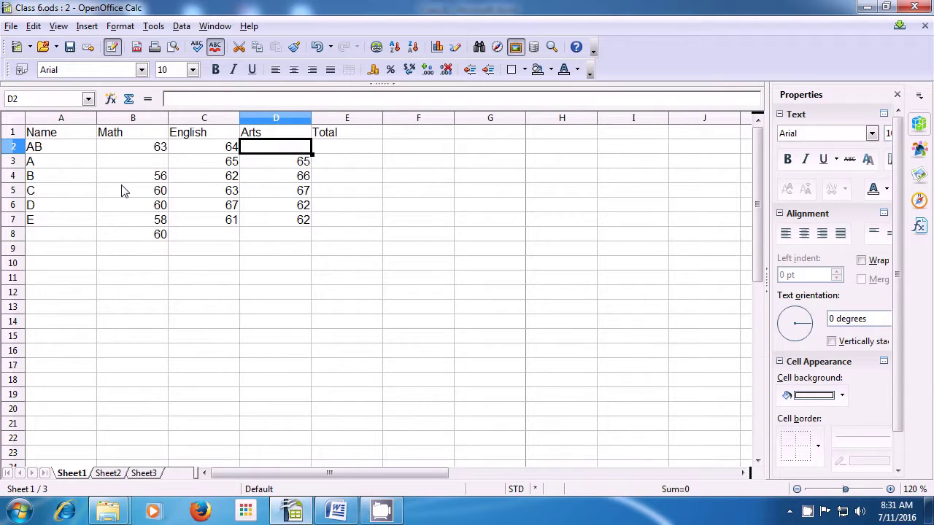
text(66)
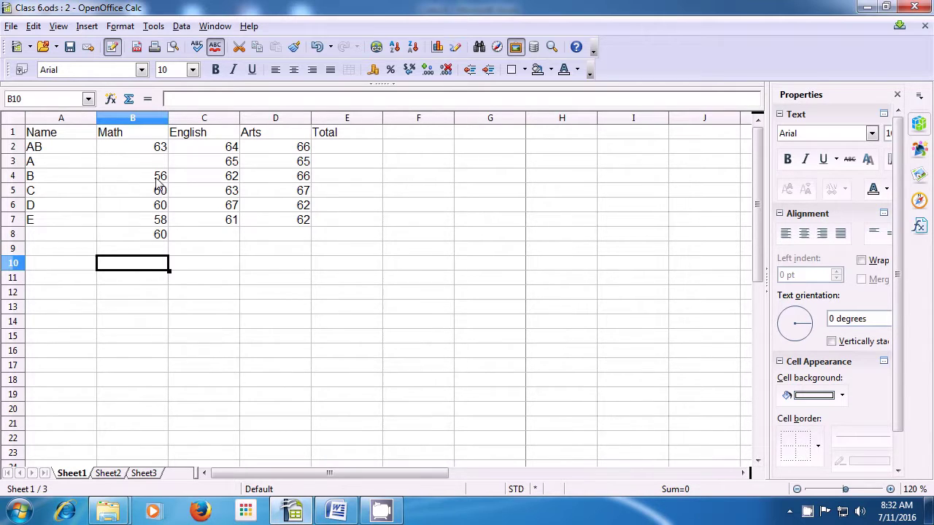
Insert a column before the Math column and give it the heading "Roll No." in B1.
click(80, 31)
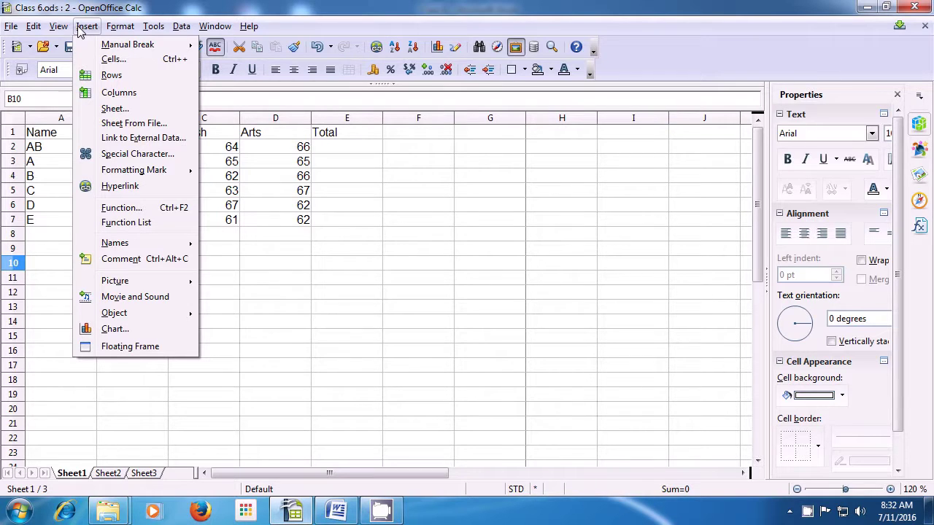
click(107, 100)
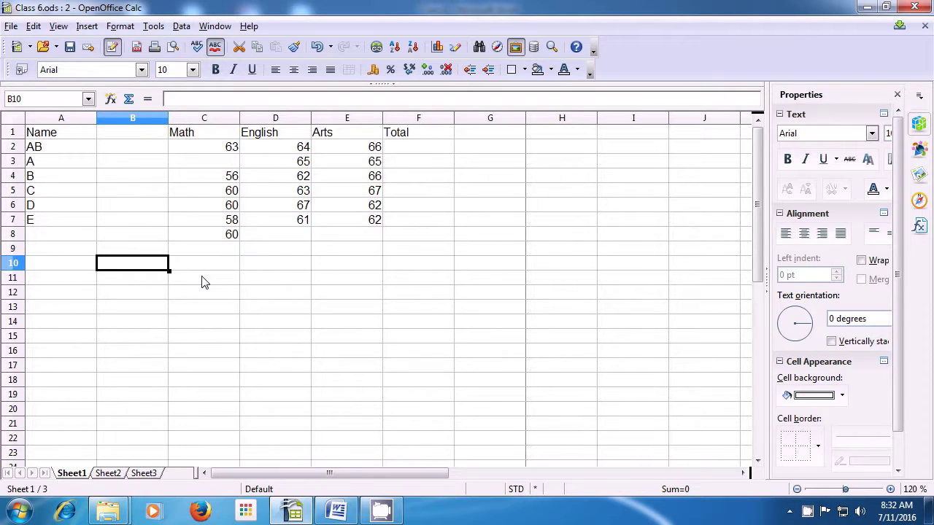
click(131, 138)
text(Roll)
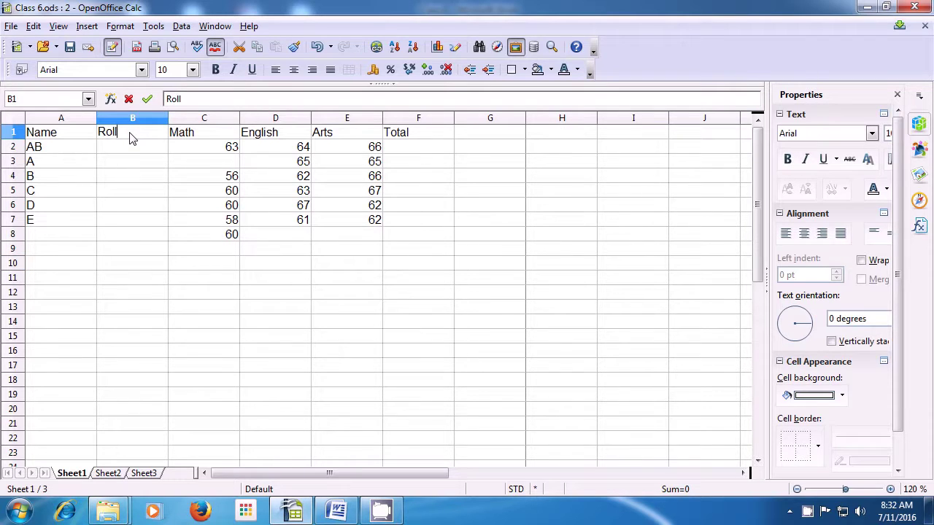
text( No.)
key(Return)
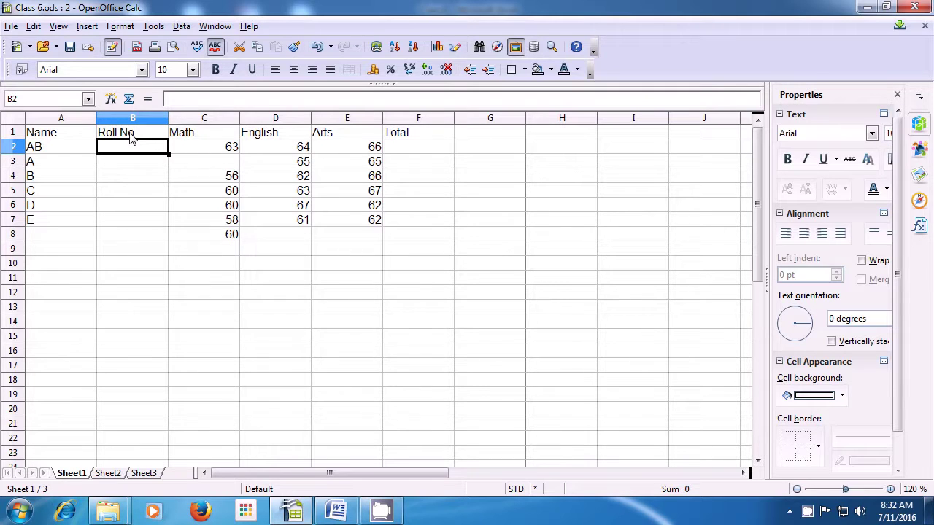
Fill the Roll No. column with the numbers 1 to 6 in cells B2 to B7.
text(1)
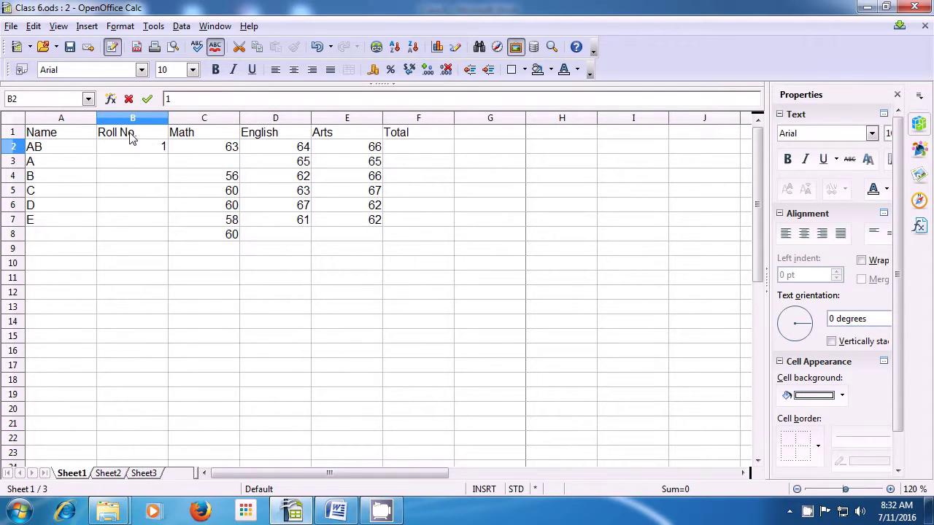
key(Return)
text(2)
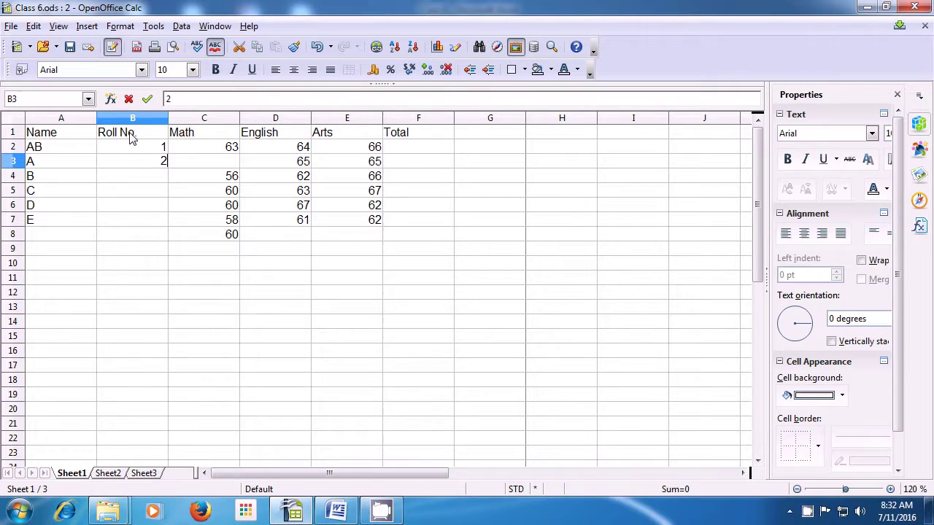
key(Return)
text(3)
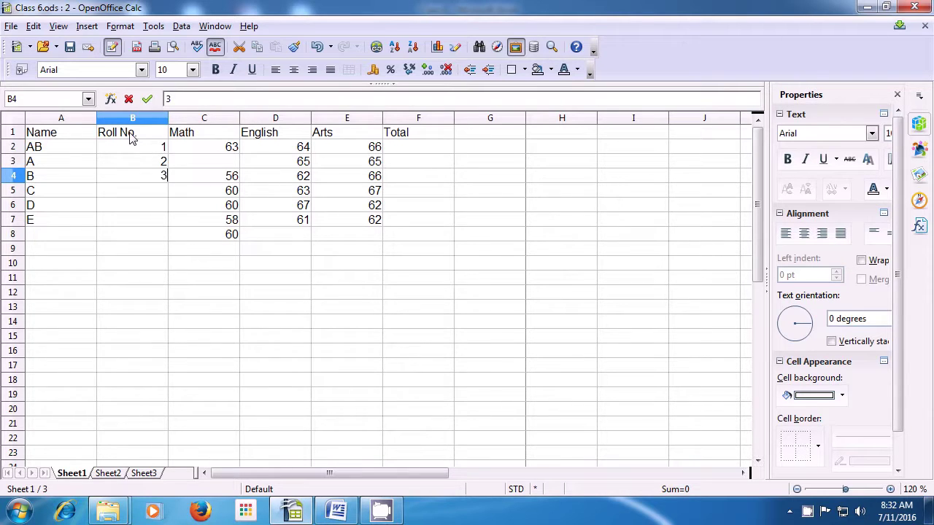
key(Return)
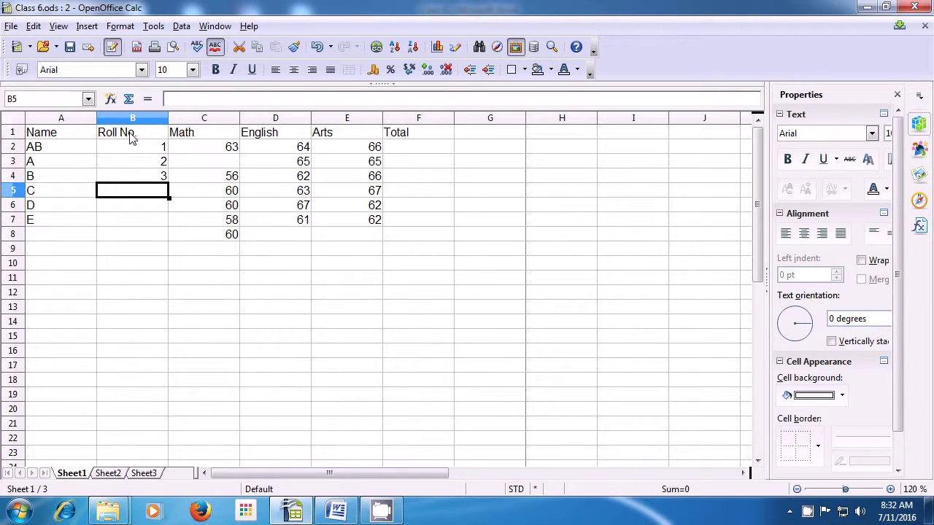
text(4)
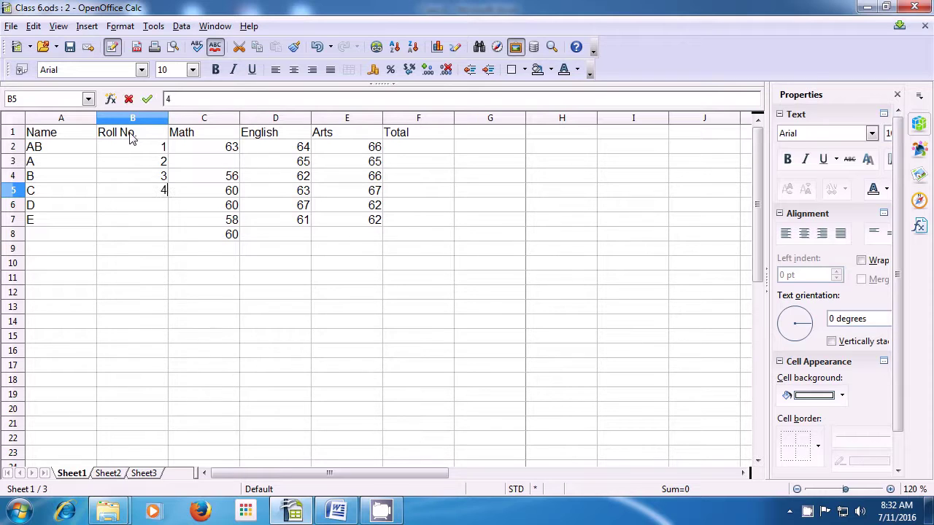
key(Return)
text(5)
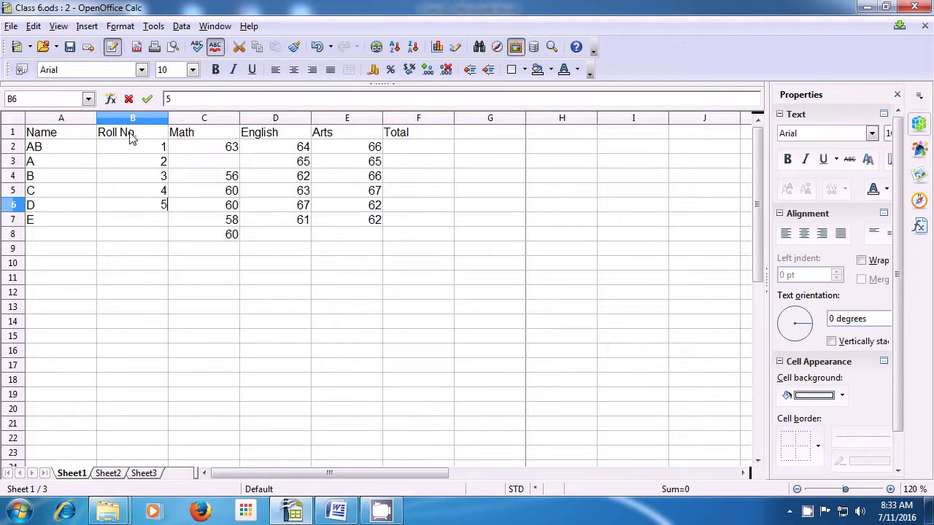
key(Return)
text(6)
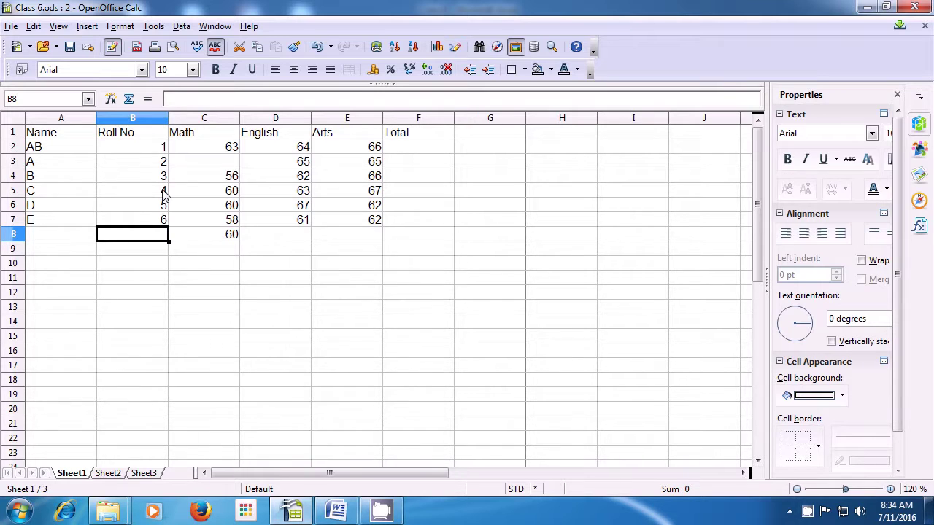
Insert one new sheet after Sheet1 with the default name, and return to Sheet1.
click(86, 28)
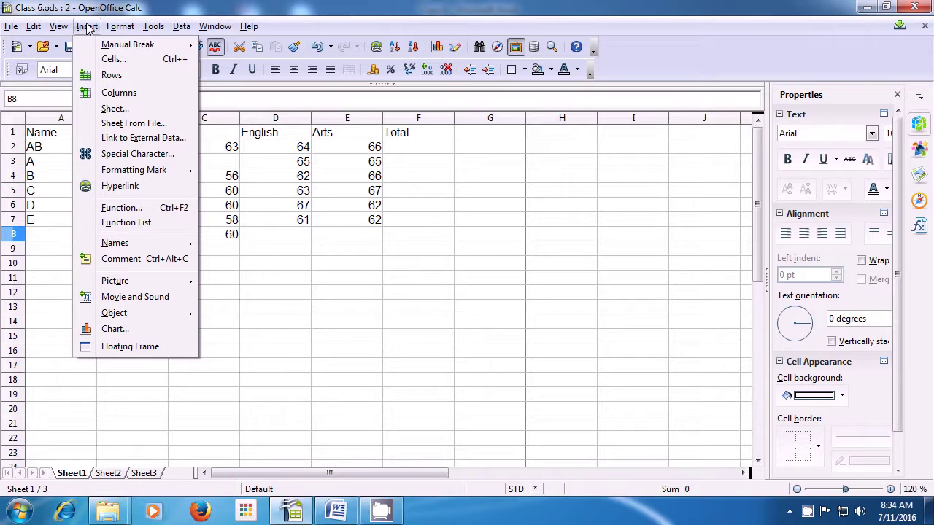
click(115, 108)
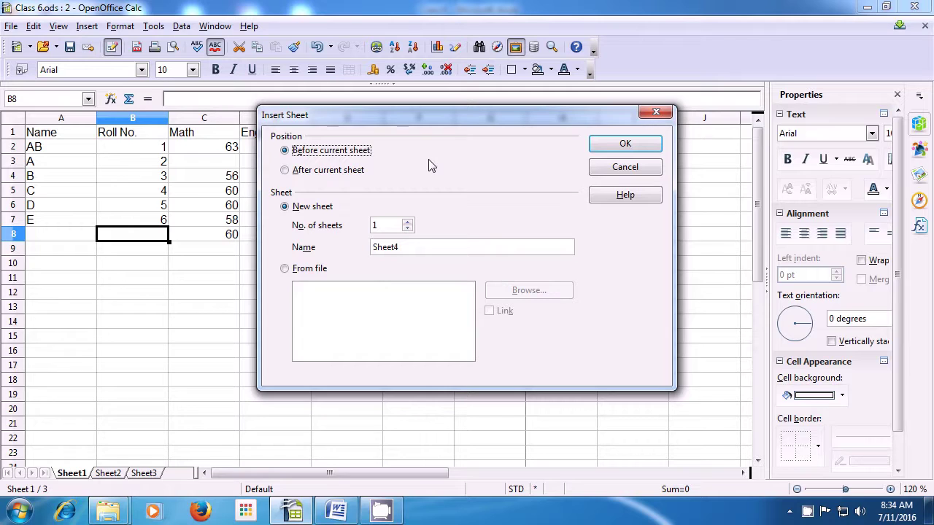
click(285, 170)
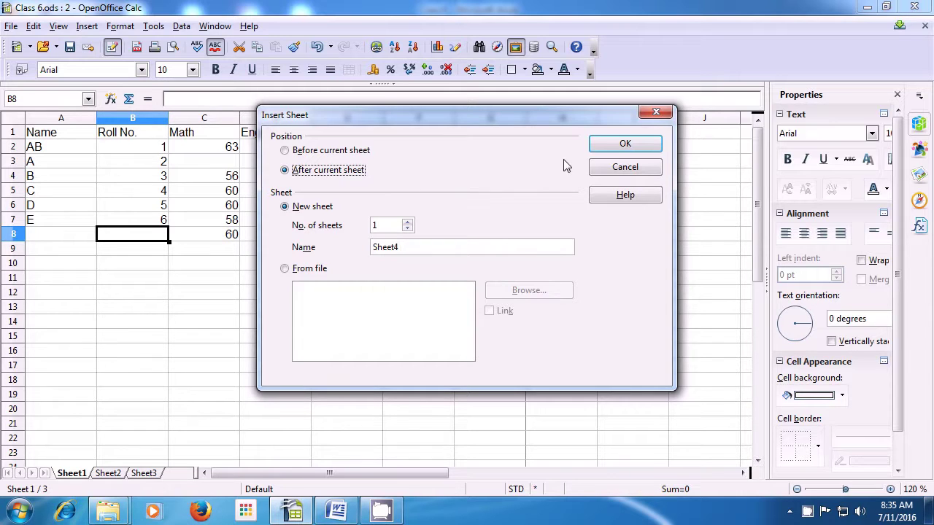
click(609, 149)
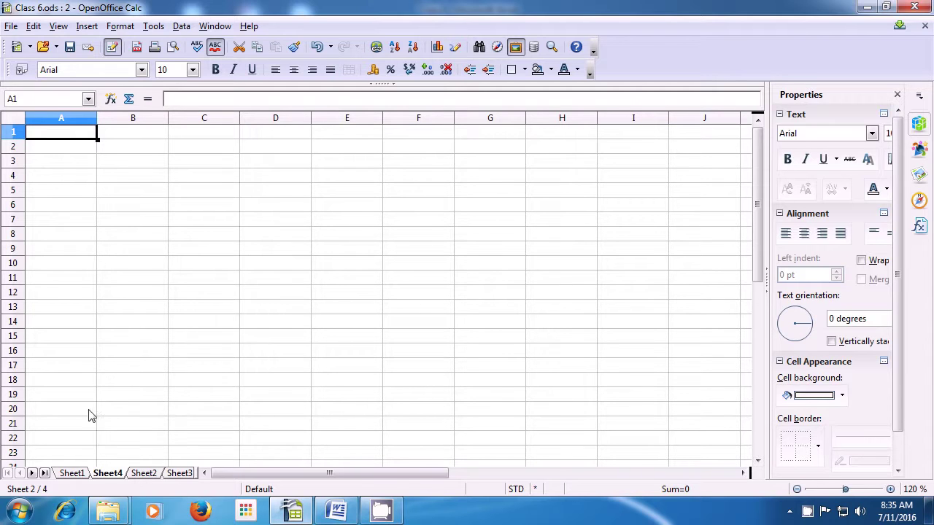
click(77, 474)
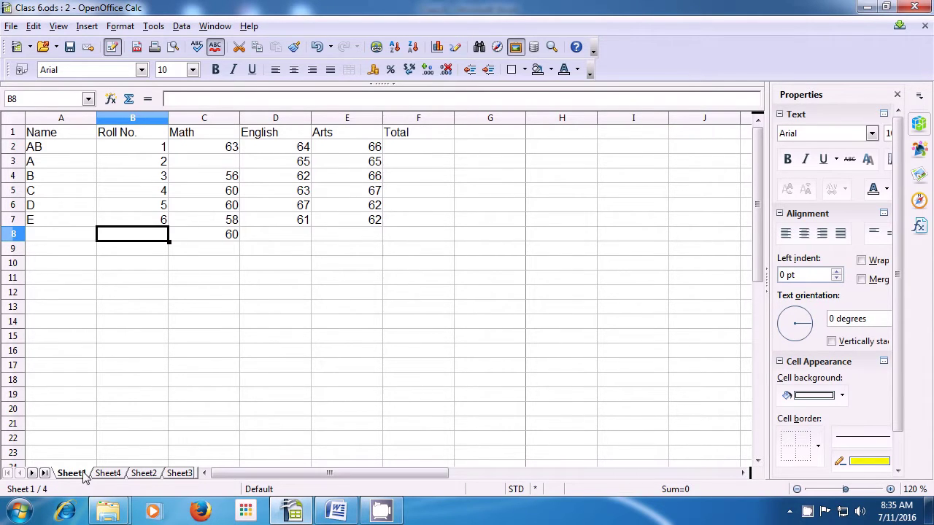
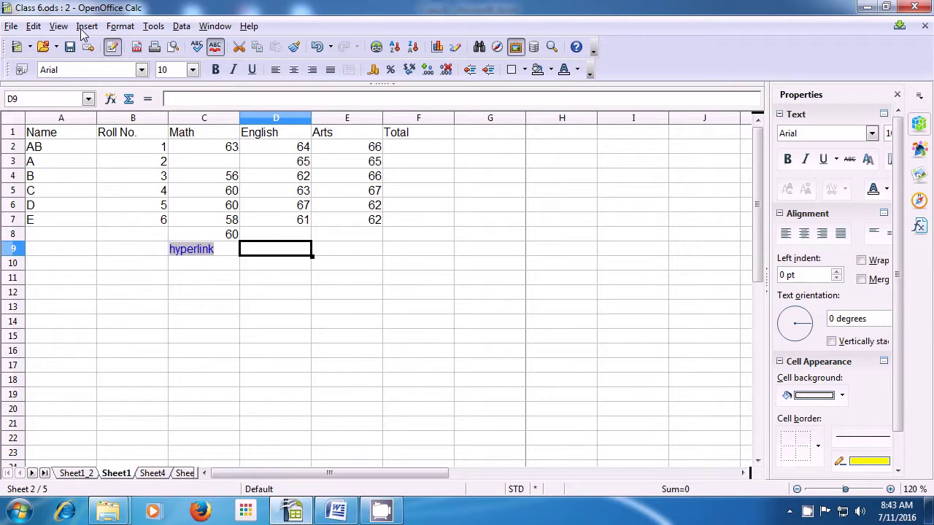
Open the Function Wizard for cell D9 and look through its function list, categories and formula structure.
click(86, 27)
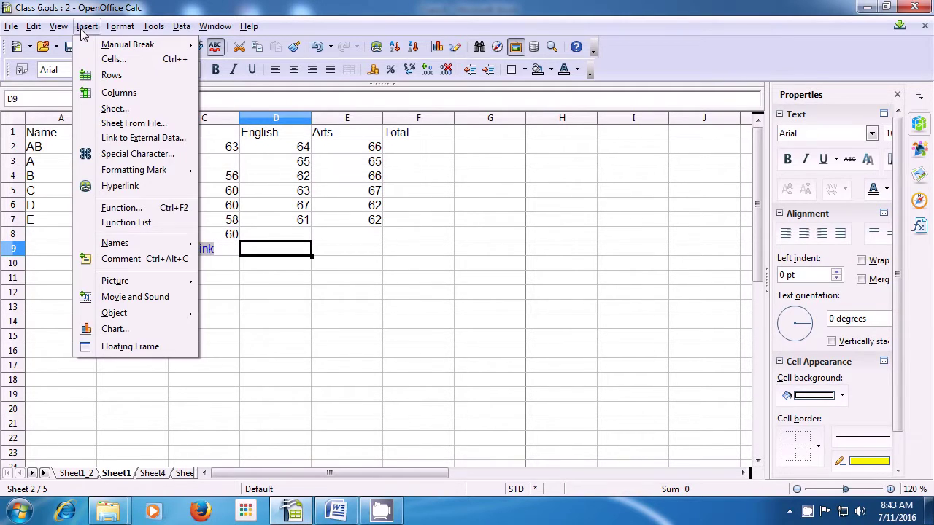
click(123, 209)
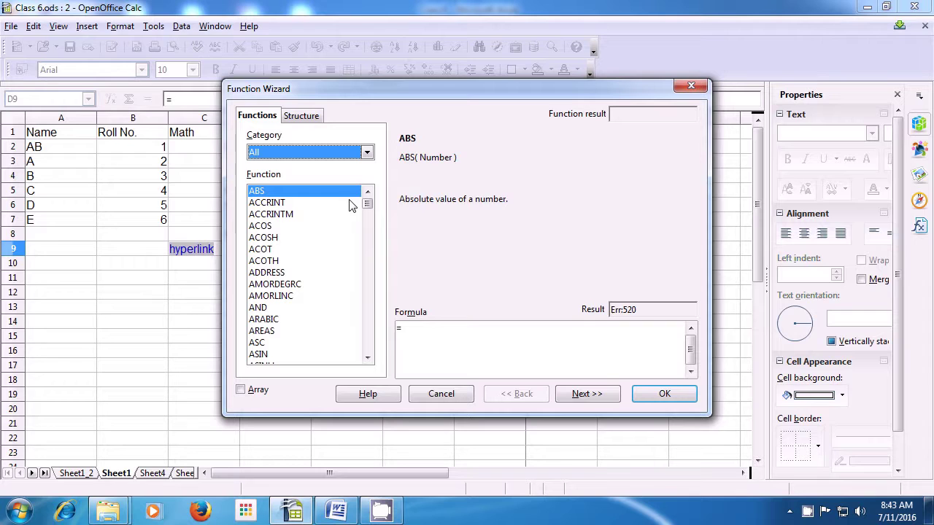
drag(368, 206, 374, 226)
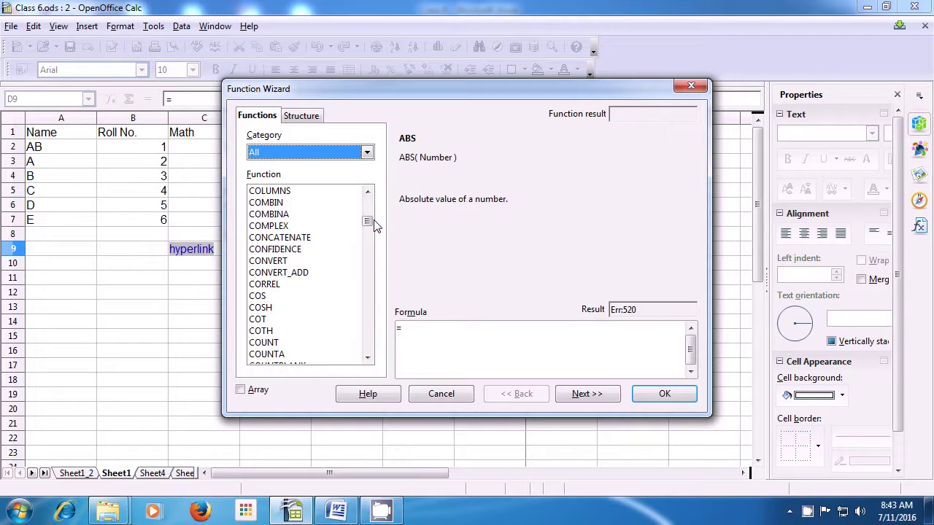
click(367, 152)
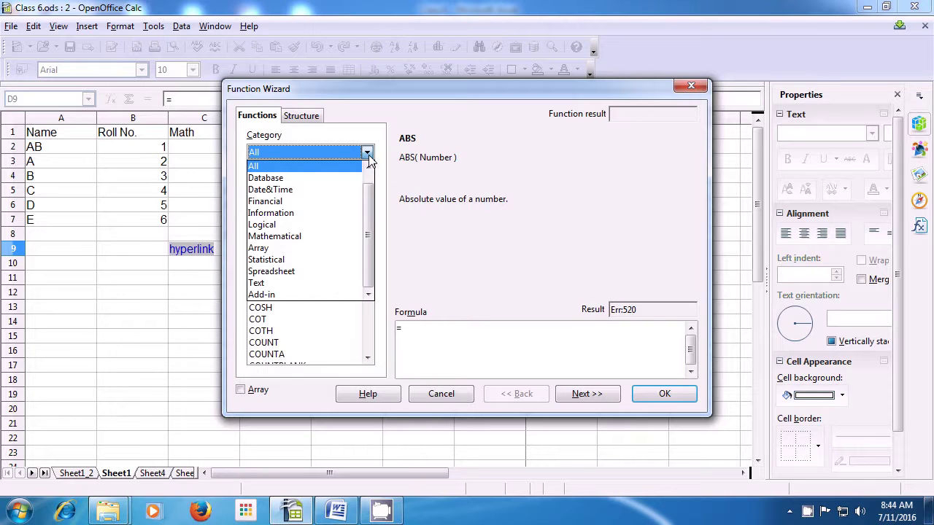
click(369, 155)
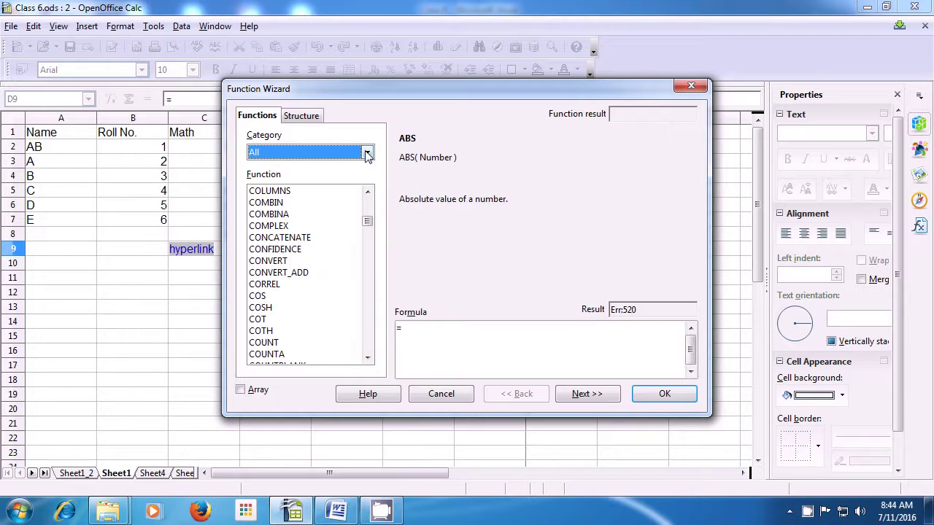
click(301, 118)
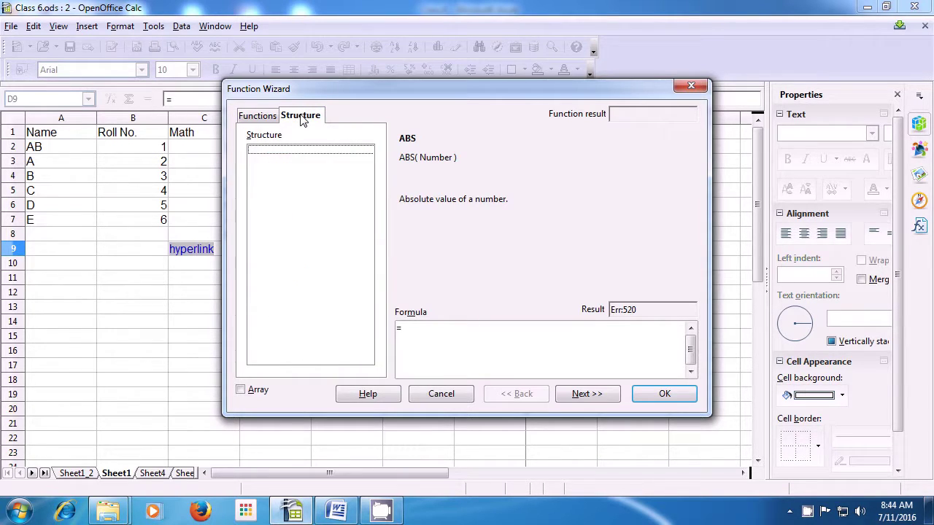
click(260, 120)
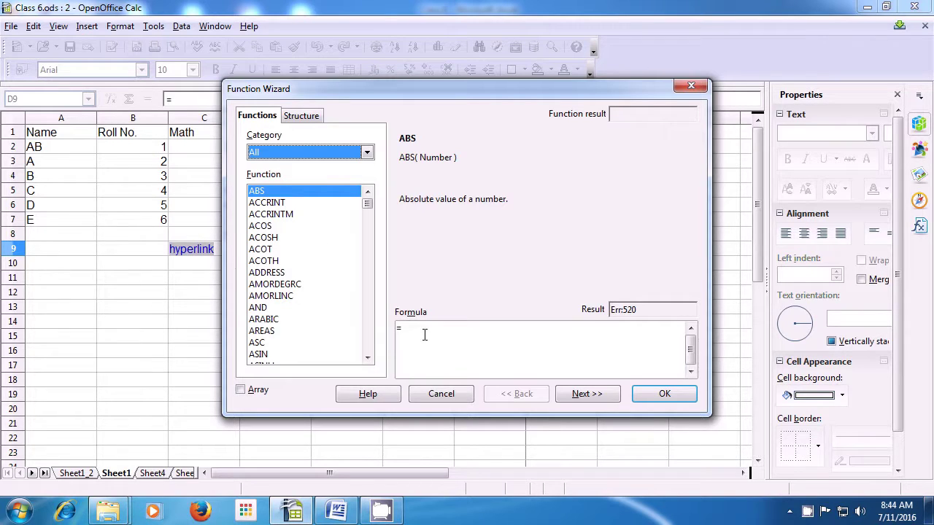
Insert the ABS function into cell D9 with -50 as its number.
click(575, 395)
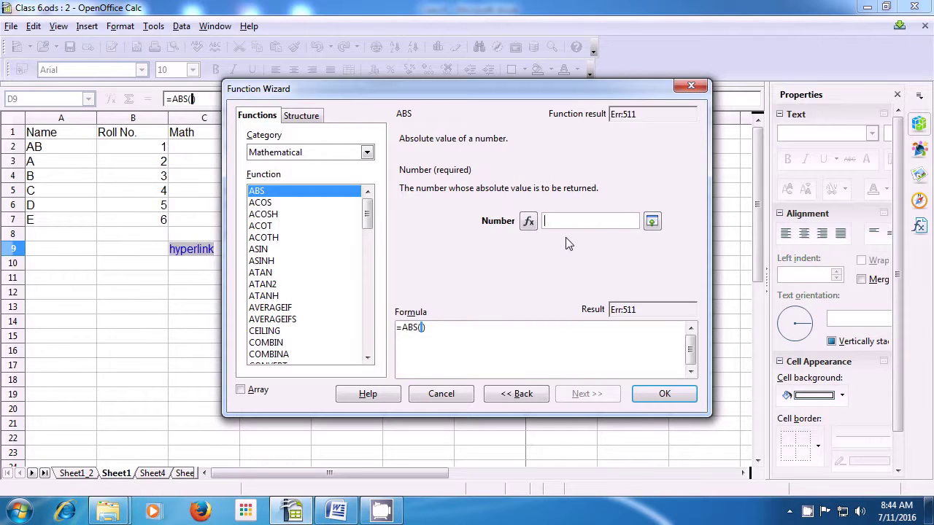
text(-5)
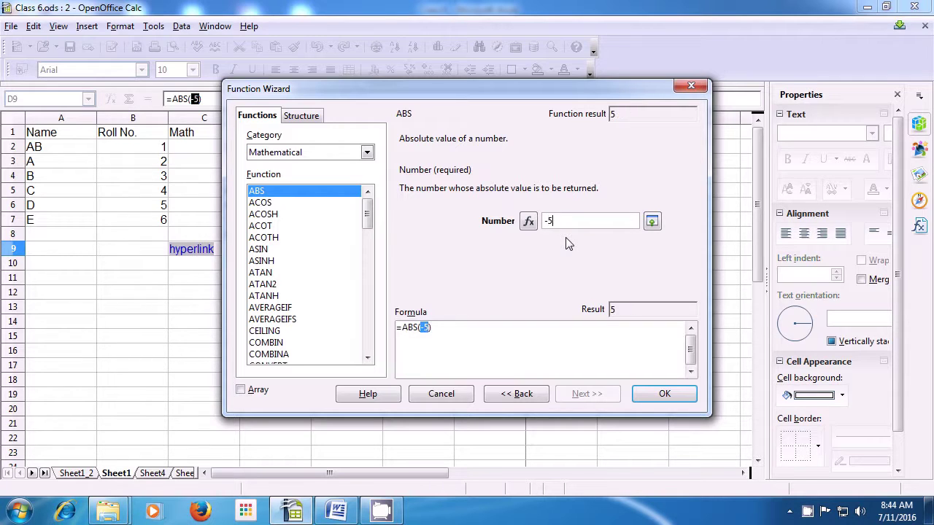
text(0)
click(662, 396)
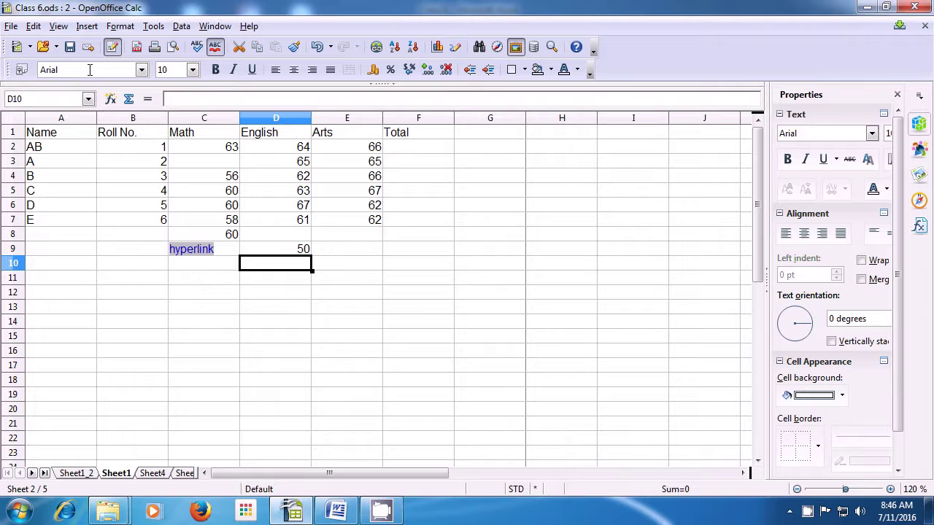
Display the Function List to view the Mathematical functions, and hide it again.
click(87, 32)
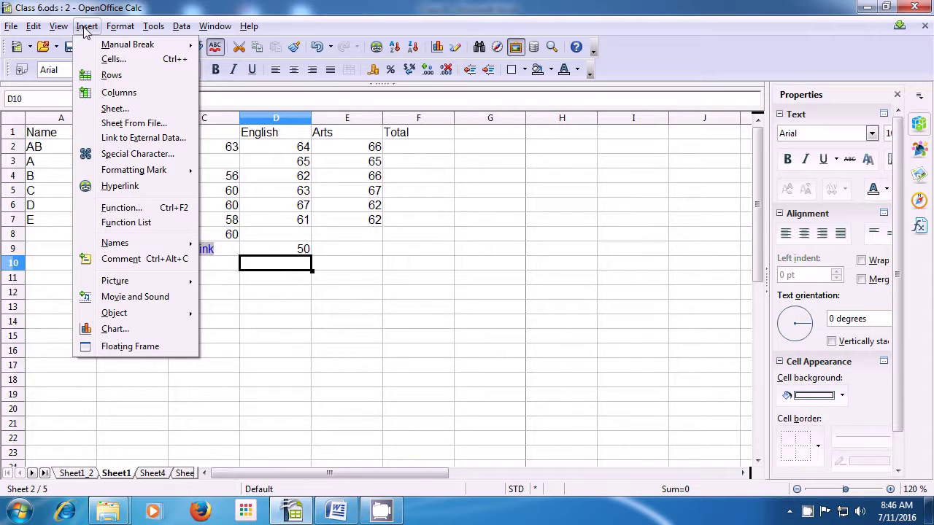
click(131, 225)
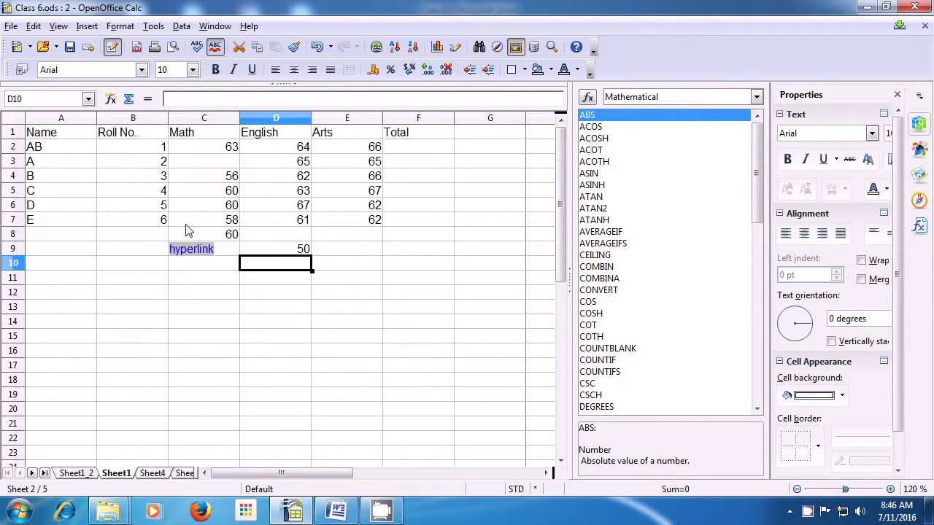
click(87, 26)
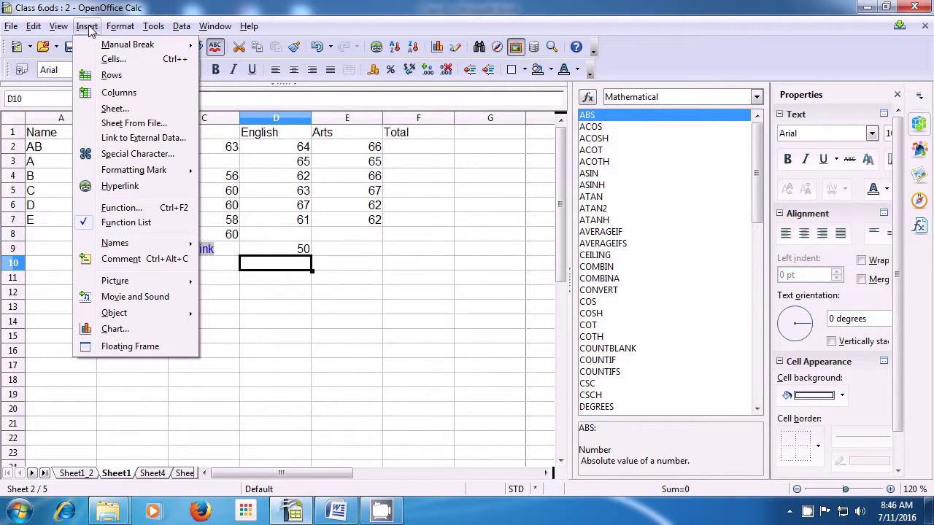
click(125, 223)
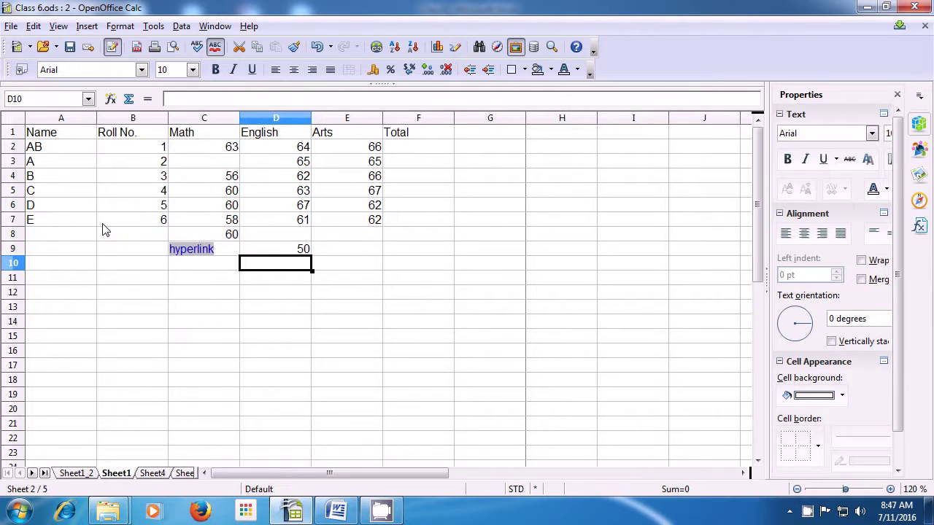
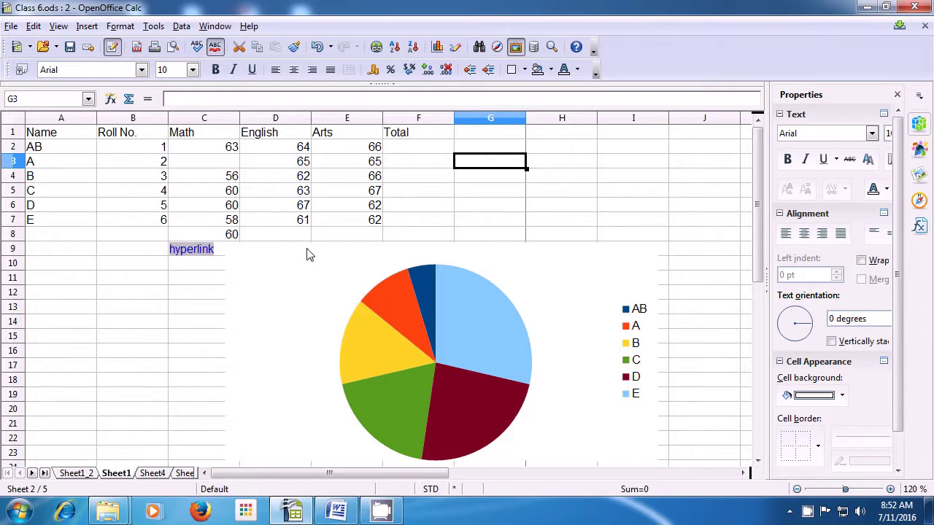
Move the pie chart down and slightly left so that its upper edge sits at row 13, clear of the data.
click(315, 275)
drag(315, 275, 275, 337)
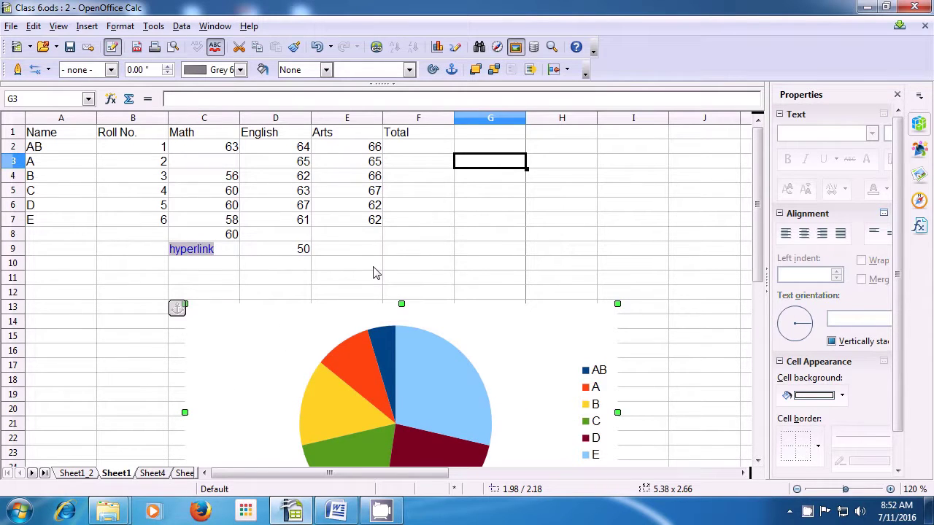
key(ctrl+z)
drag(315, 275, 275, 336)
Enter =sum(C2:E2) in Total cell F2 and fill the formula down to F7.
click(412, 152)
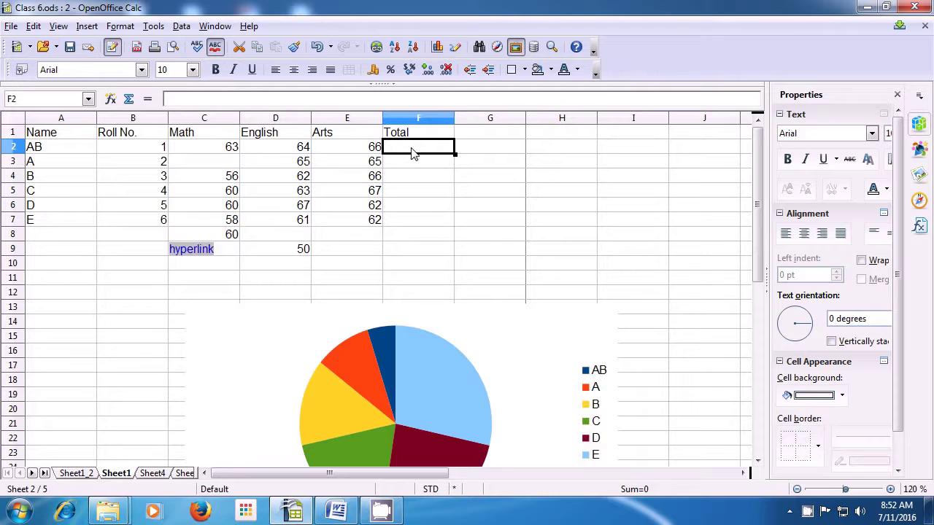
text(=)
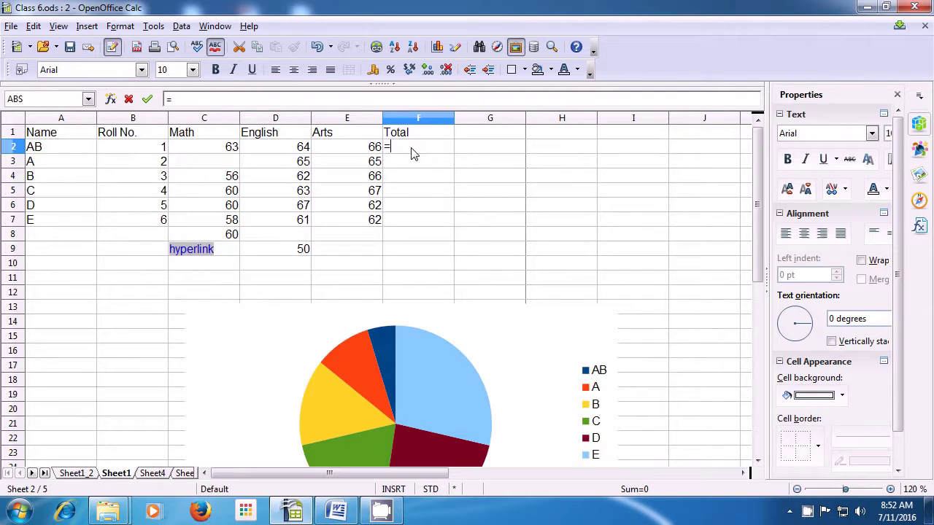
text(su)
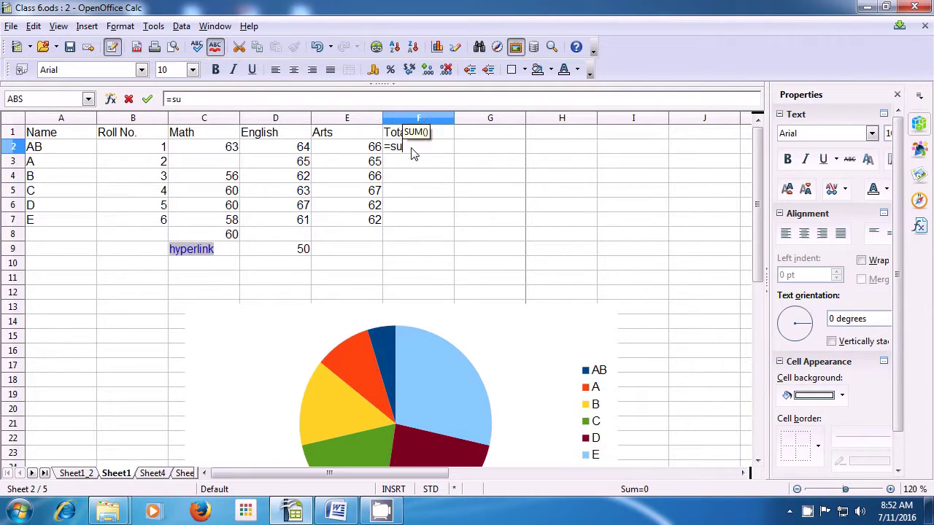
text(m)
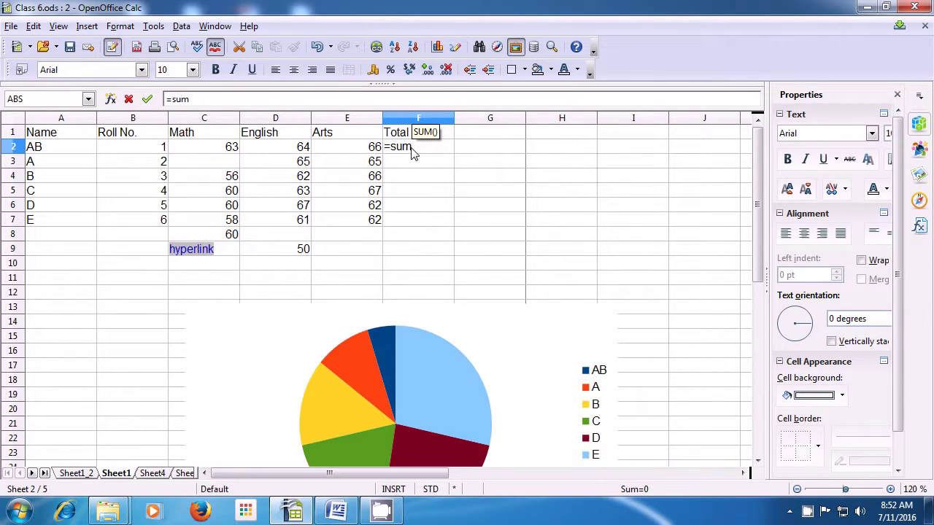
text(()
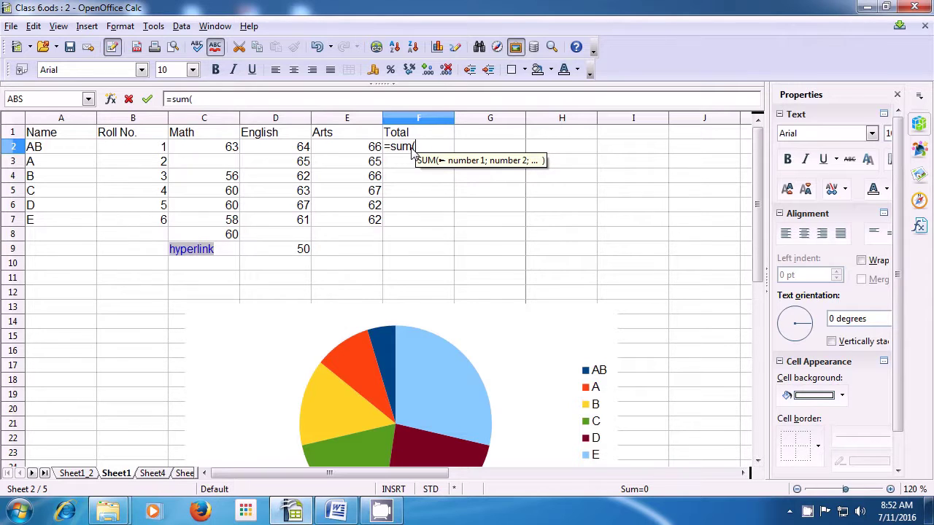
click(220, 149)
drag(217, 147, 327, 154)
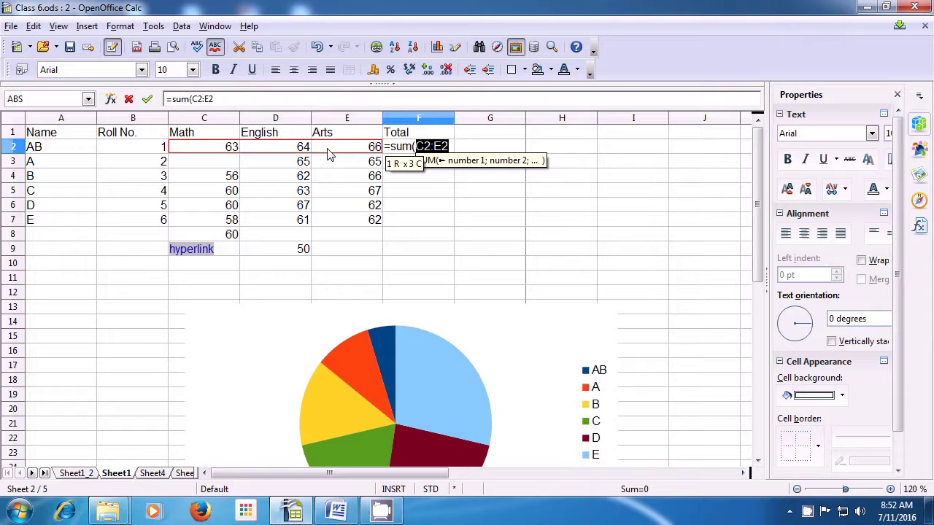
text())
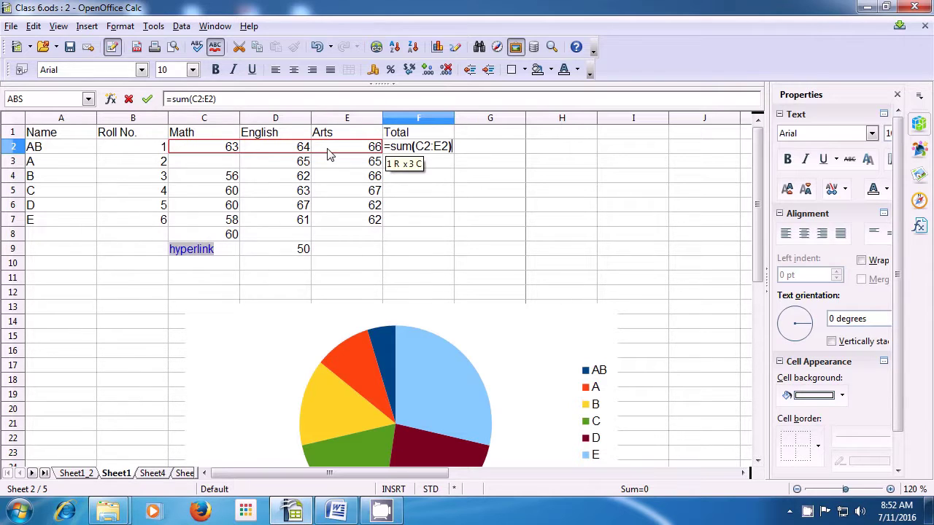
key(Return)
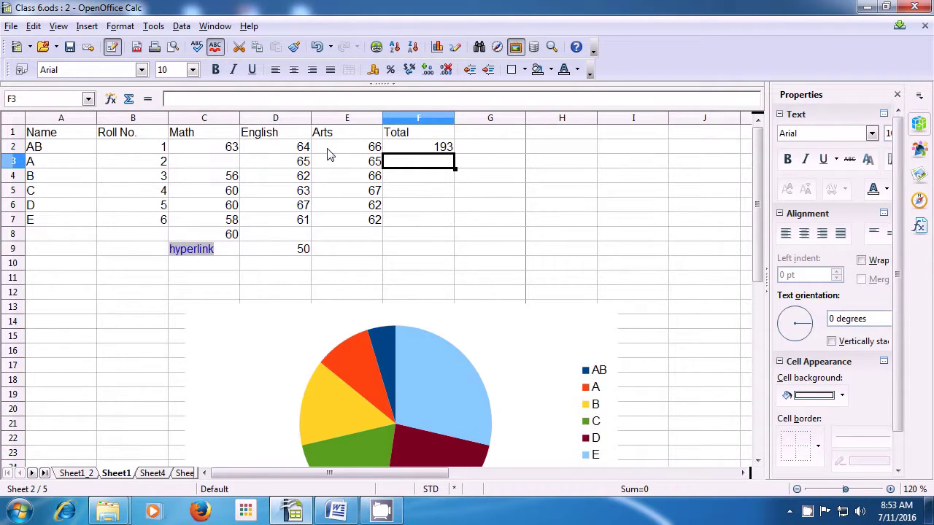
click(412, 149)
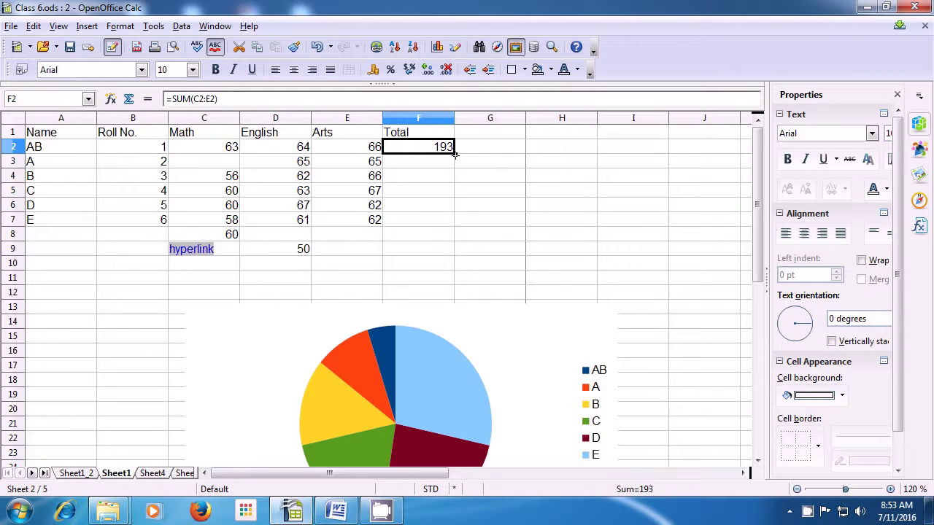
drag(454, 161, 453, 223)
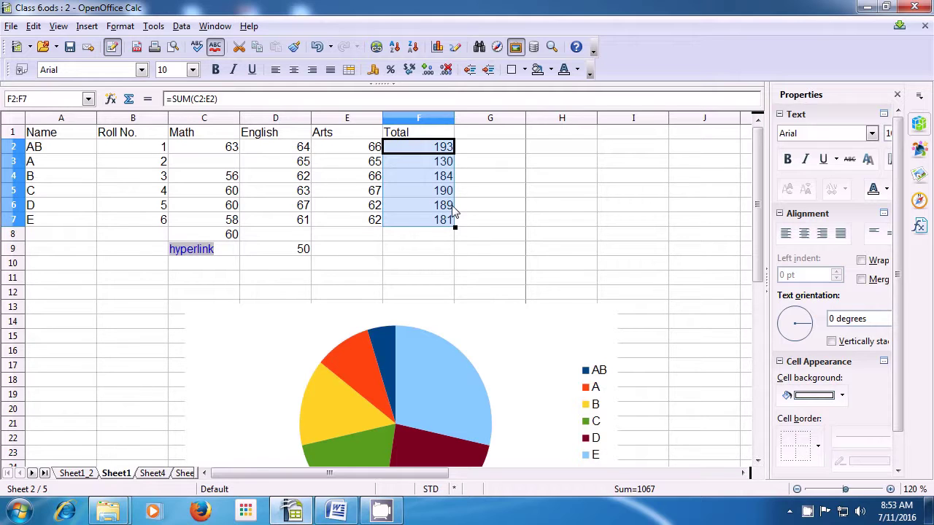
Enter the column heading IF in cell G1.
click(486, 138)
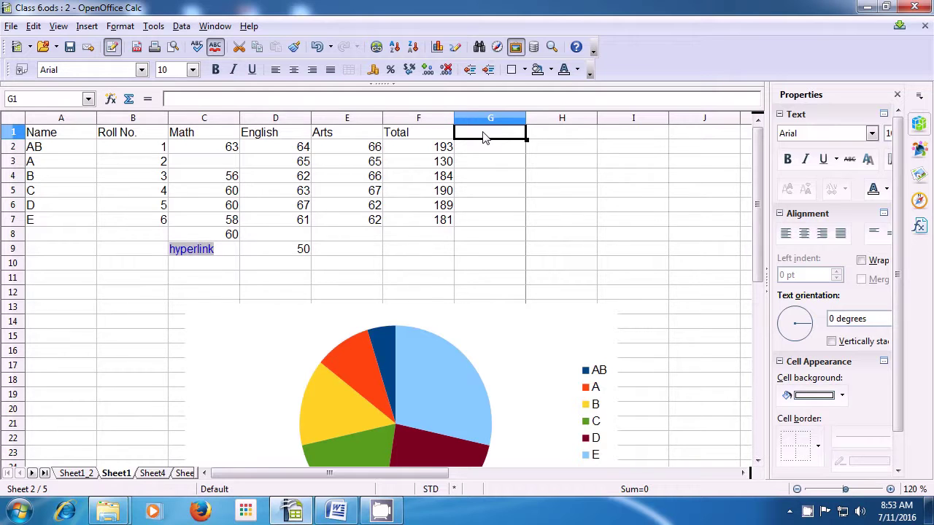
text(IF)
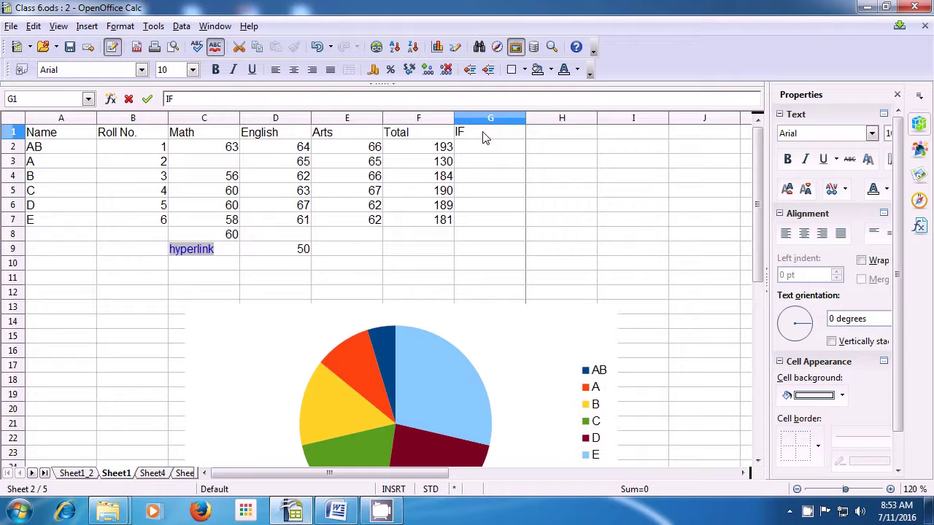
key(Return)
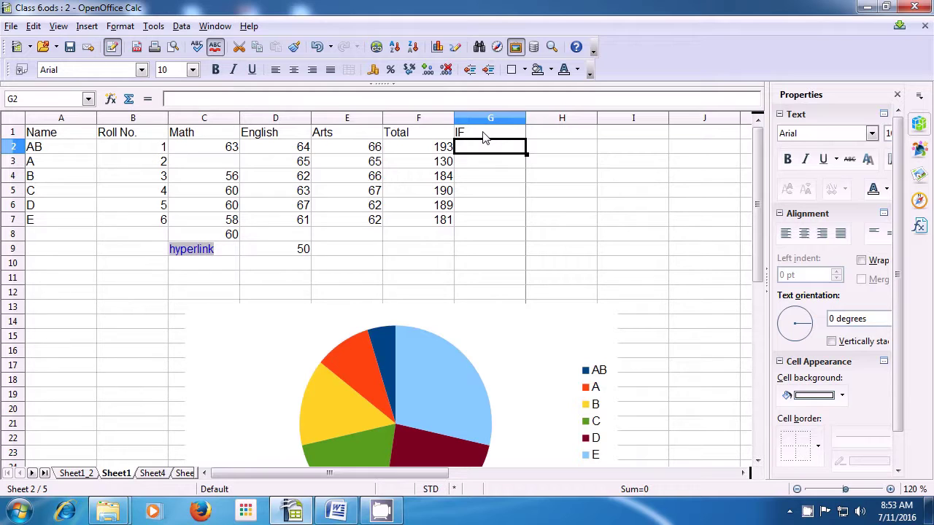
Enter the formula =if(F2>185;"pass";"fail") in cell G2 under the IF heading.
text(=)
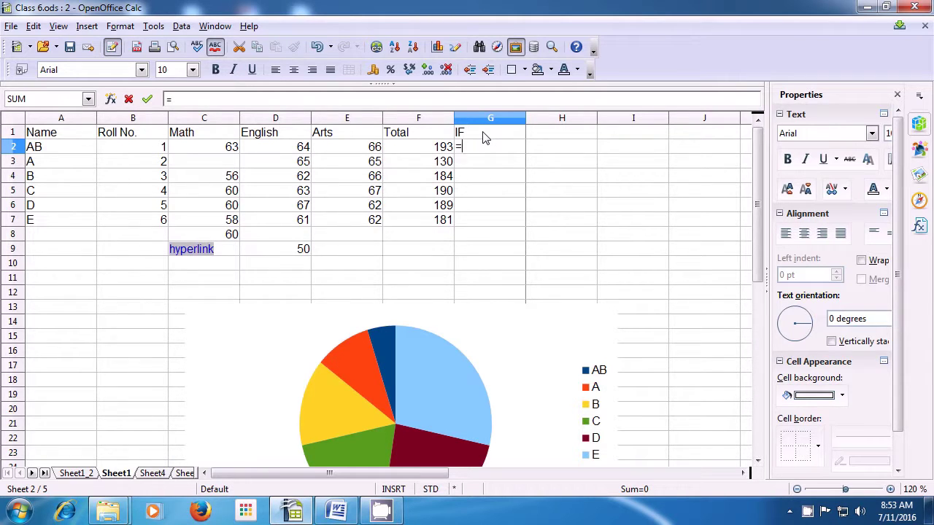
text(if()
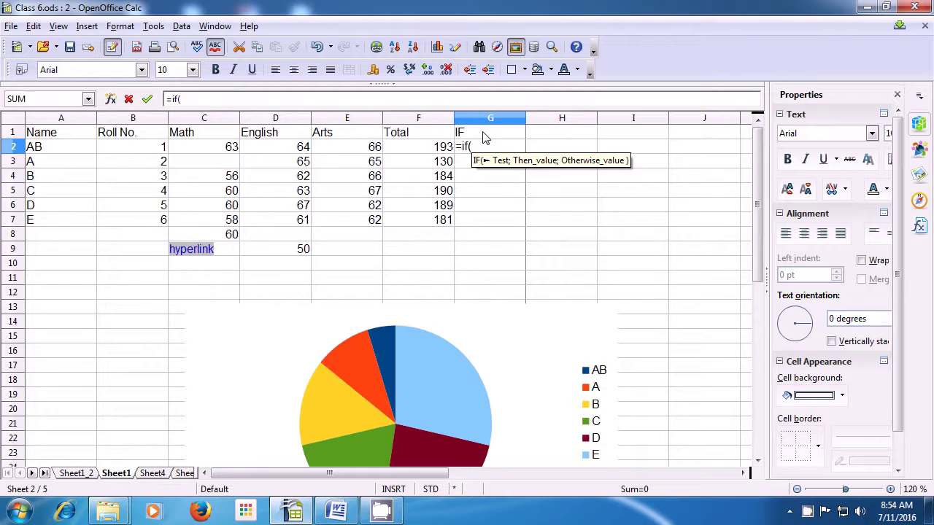
key(Left)
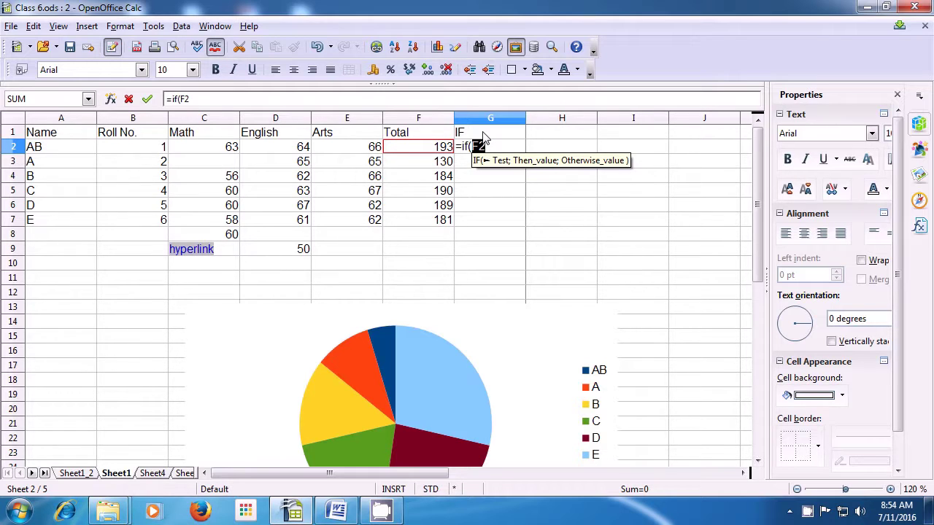
text(>)
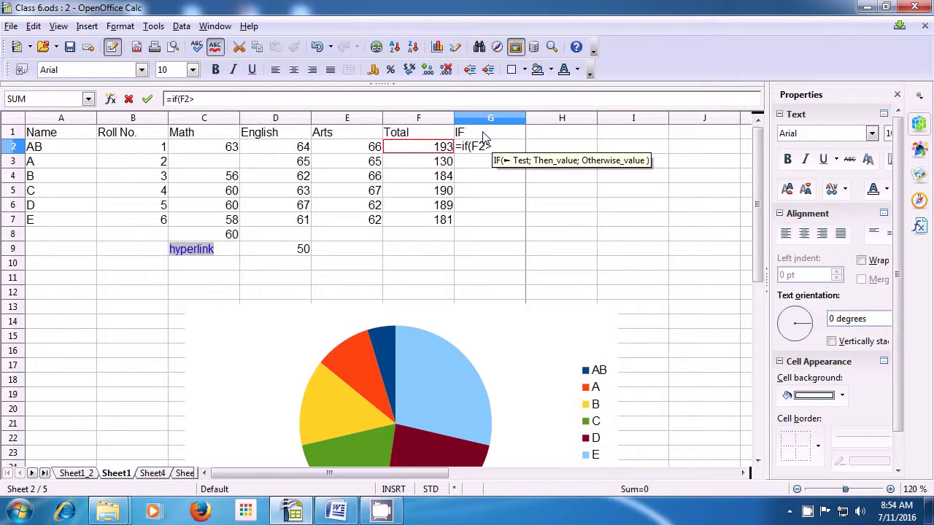
text(1)
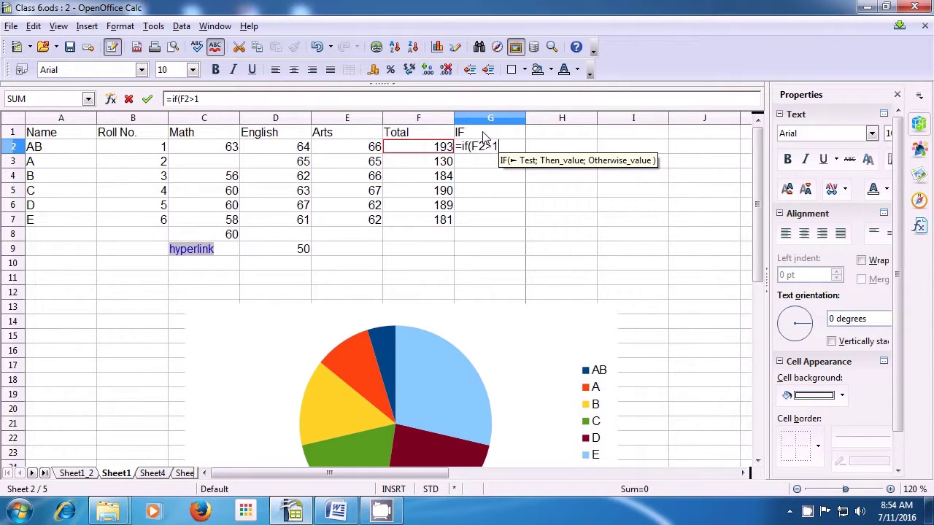
text(8)
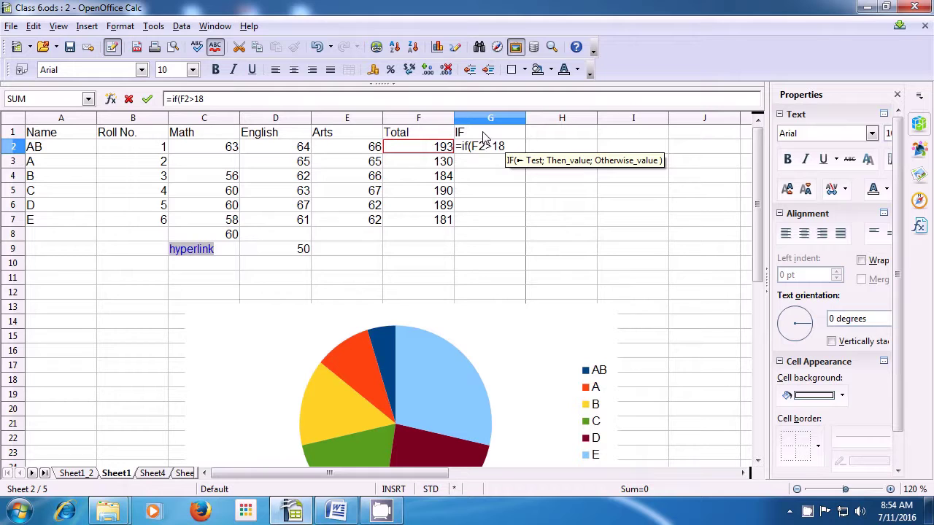
text(5)
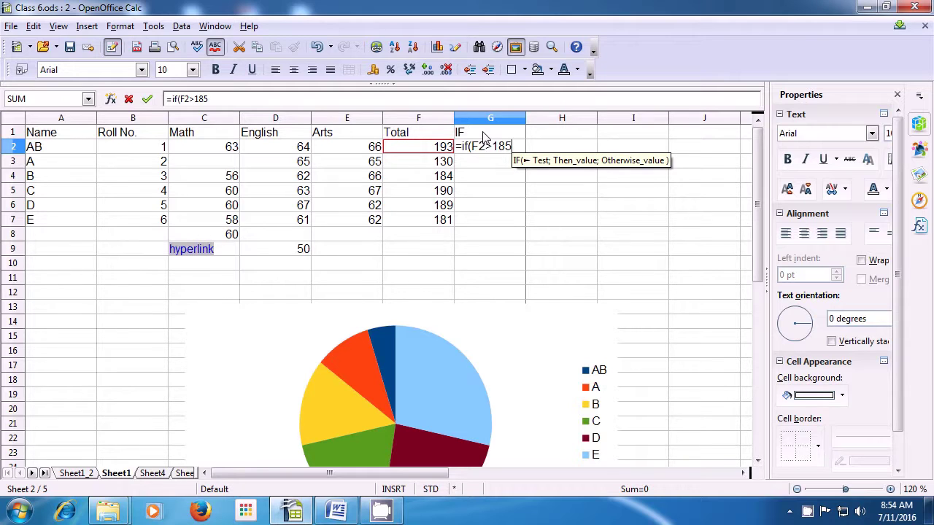
text(;)
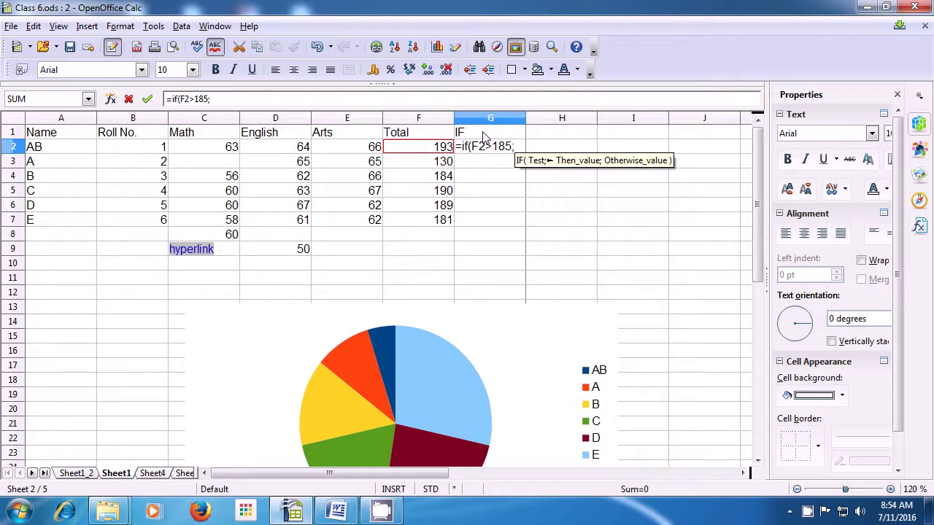
text(")
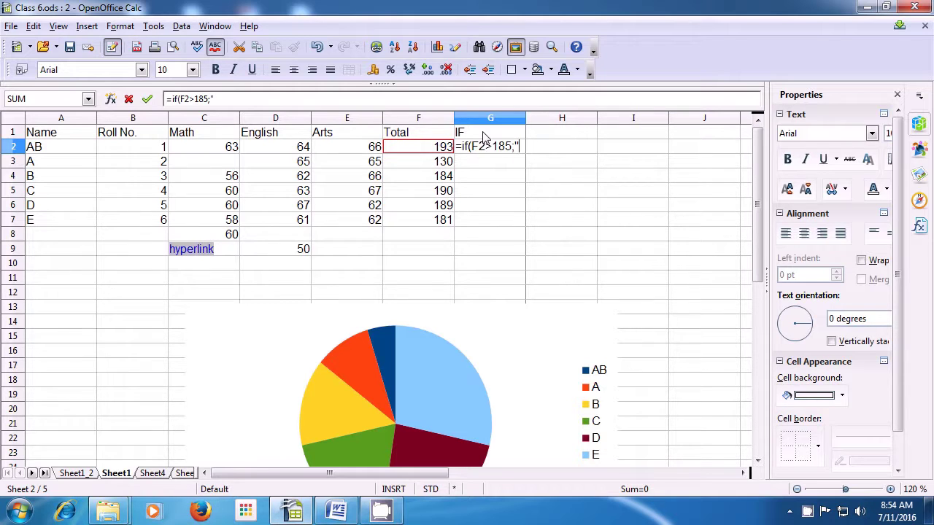
text(p)
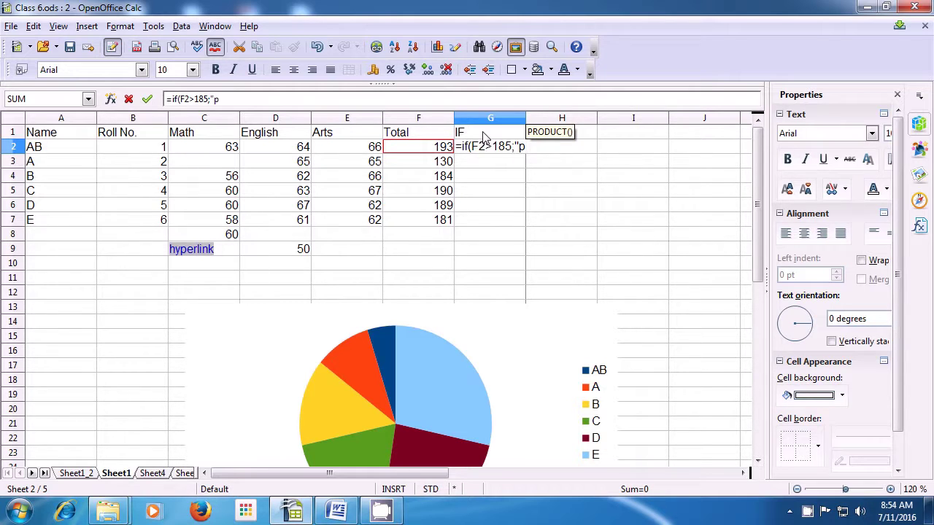
text(a)
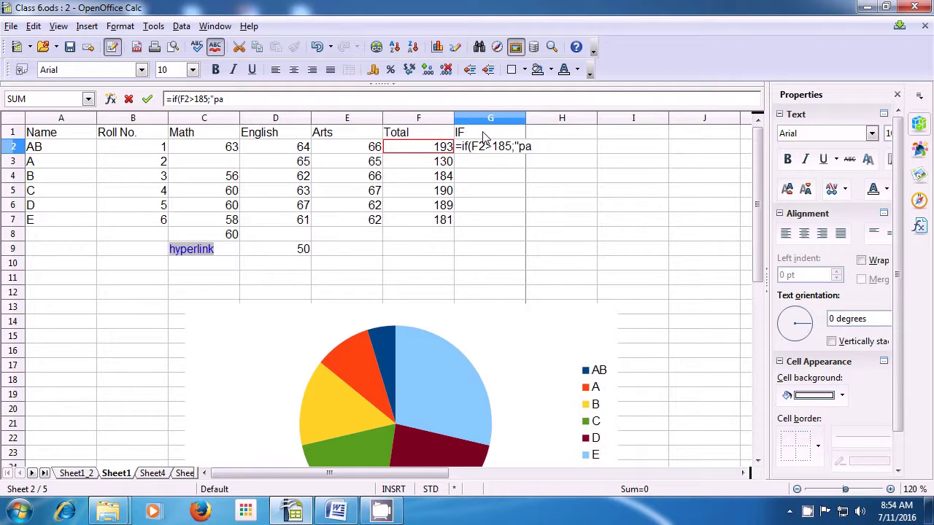
text(ss")
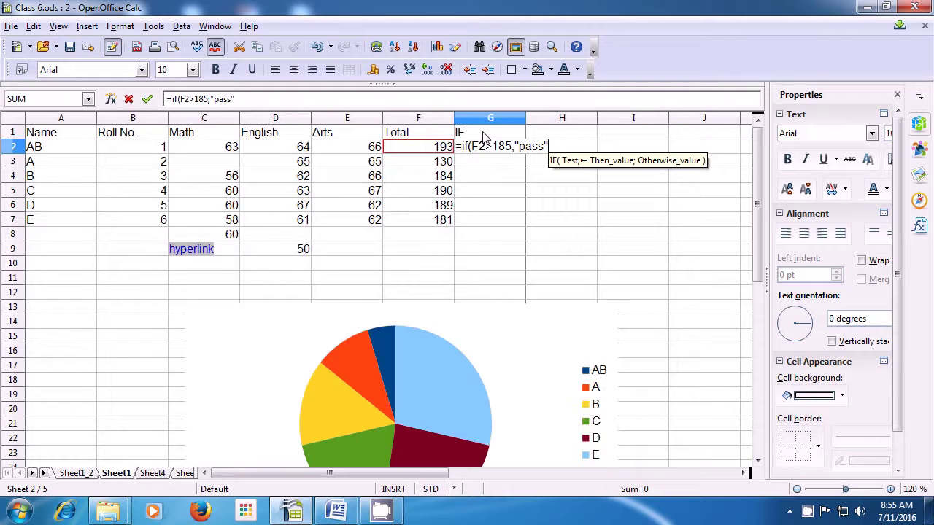
text(;)
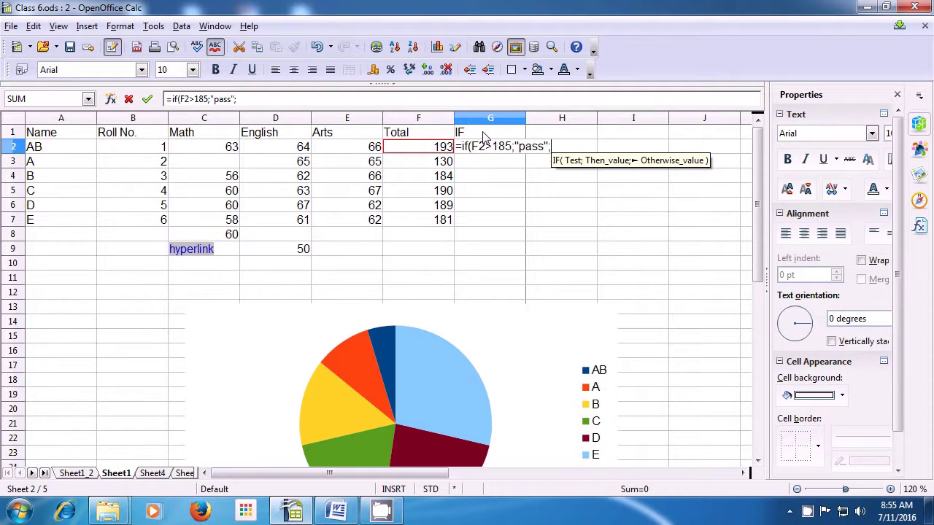
text("f)
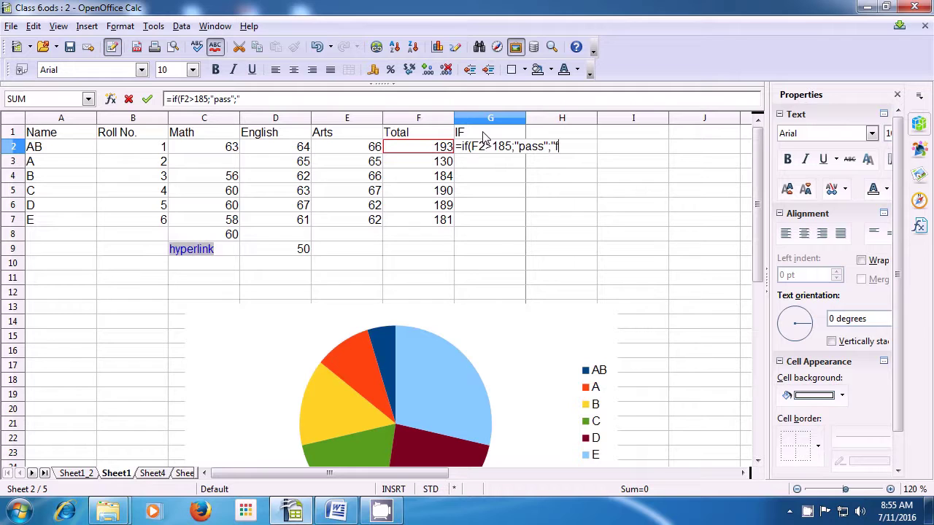
text(ail")
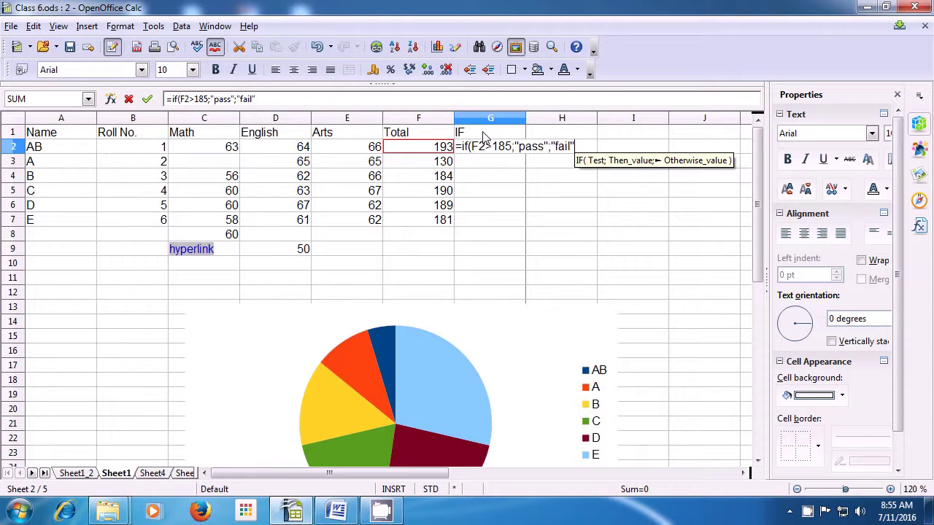
text())
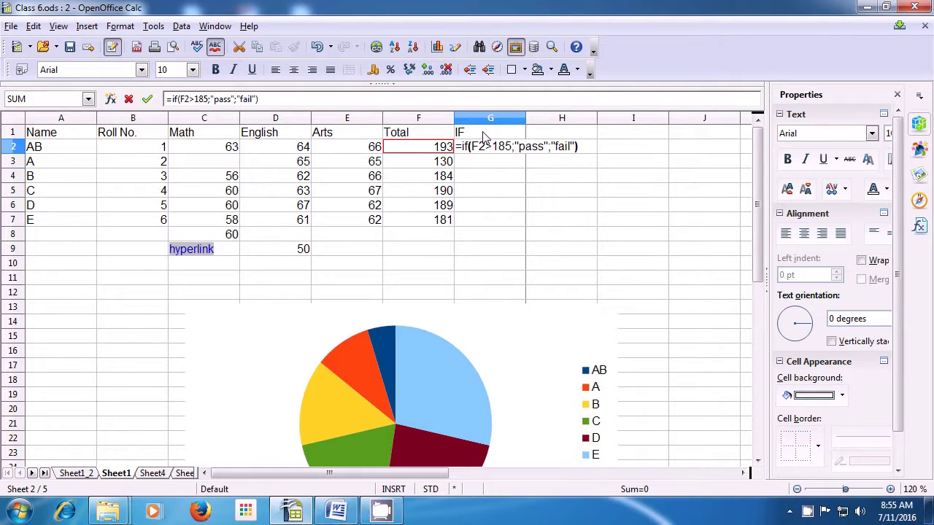
key(Return)
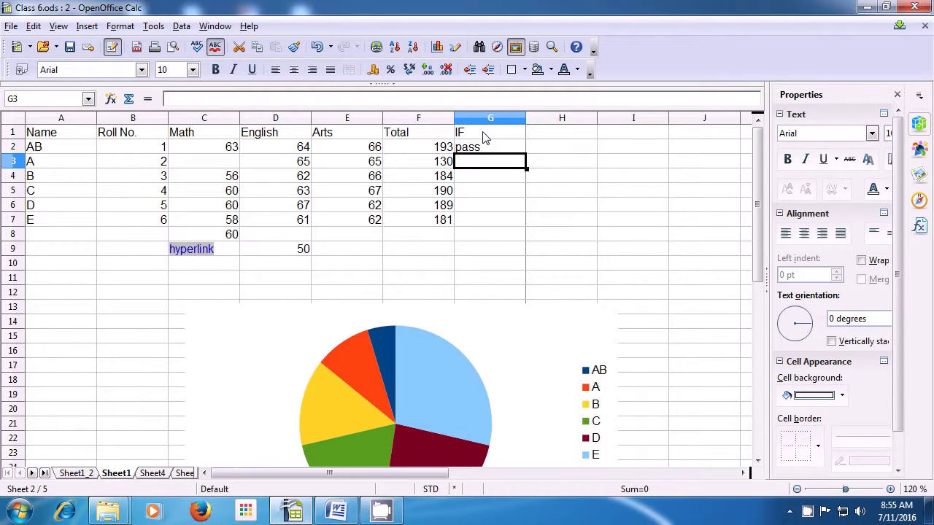
Fill the IF formula from G2 down to G7 for the remaining students.
click(485, 149)
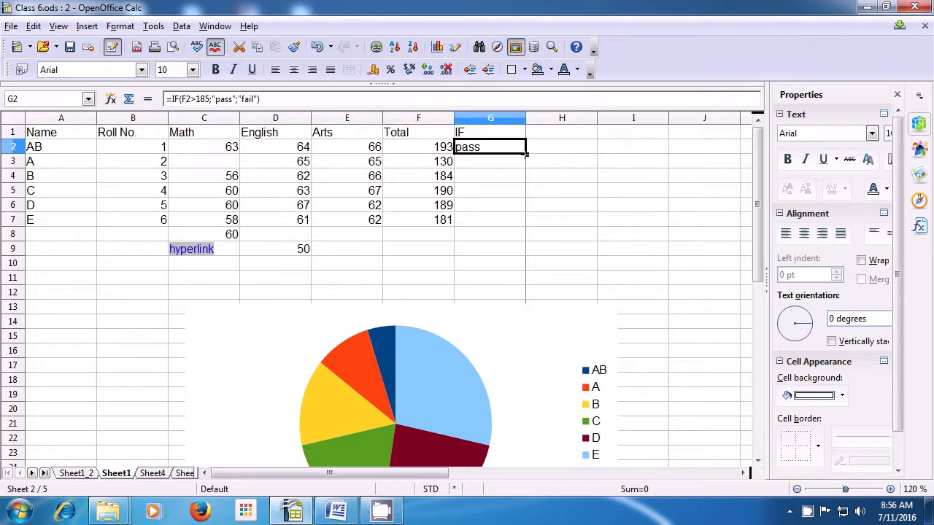
drag(526, 154, 522, 226)
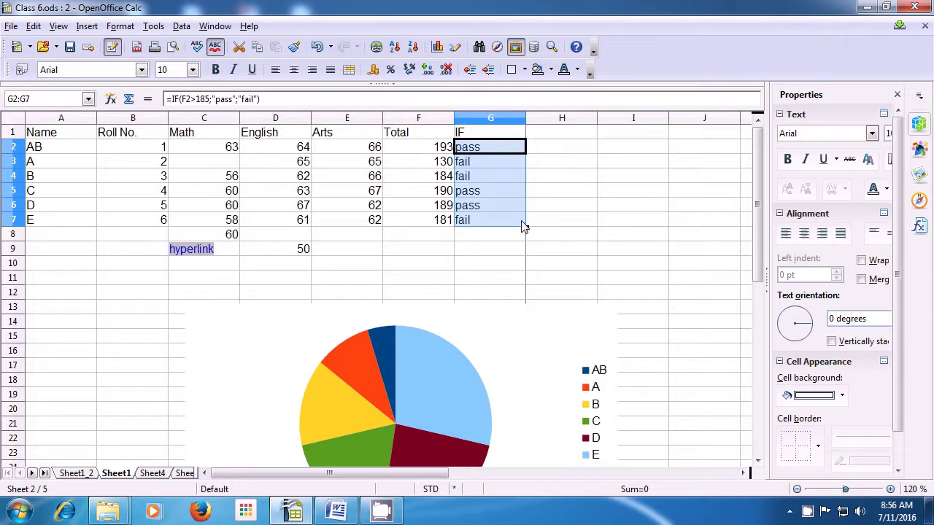
click(480, 237)
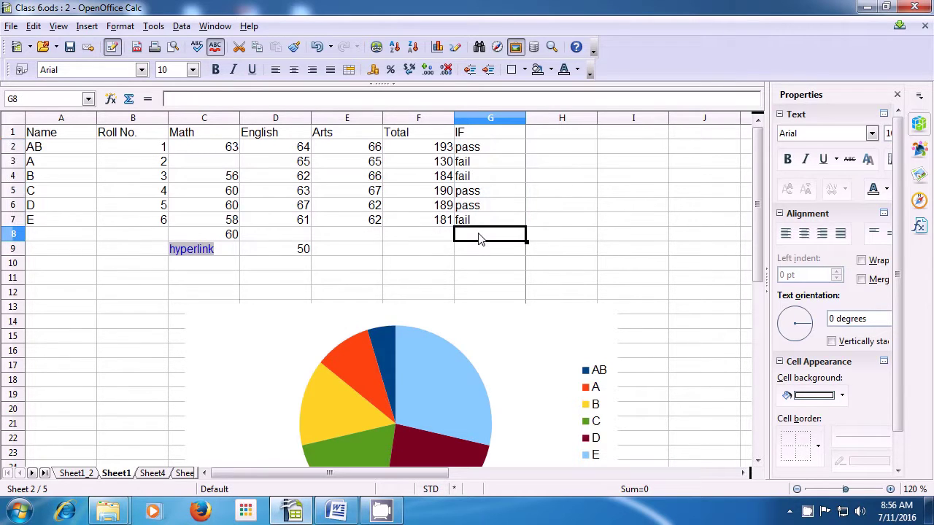
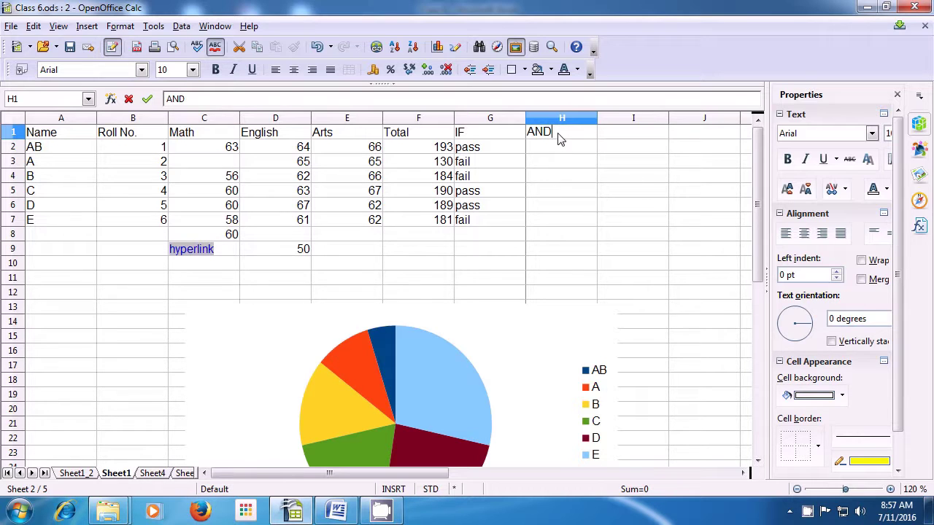
Enter the column heading AND in cell H1 and the formula =and(E2>D2;F2<E2) in H2.
key(Return)
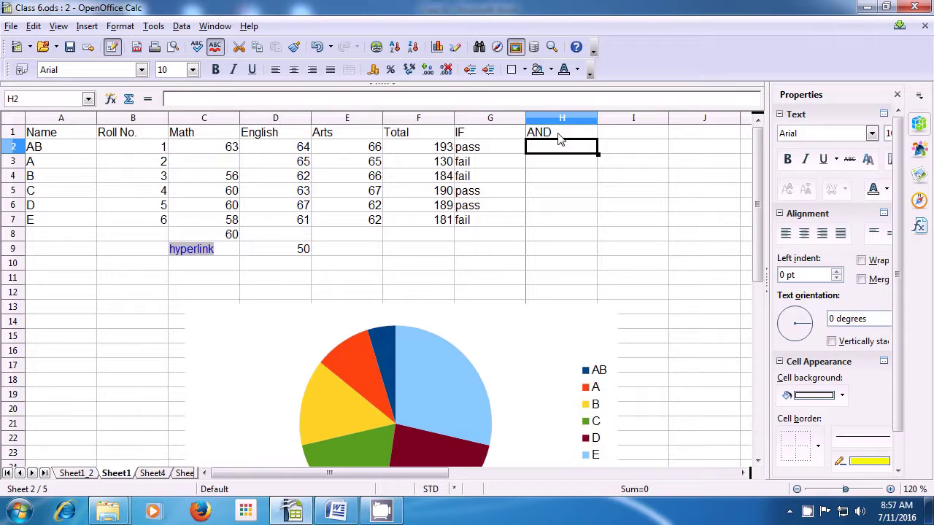
text(=)
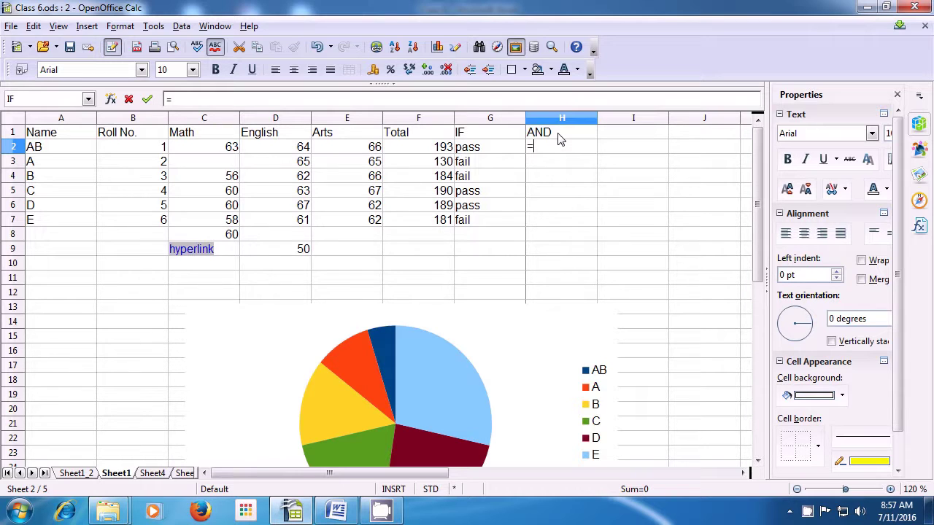
text(a)
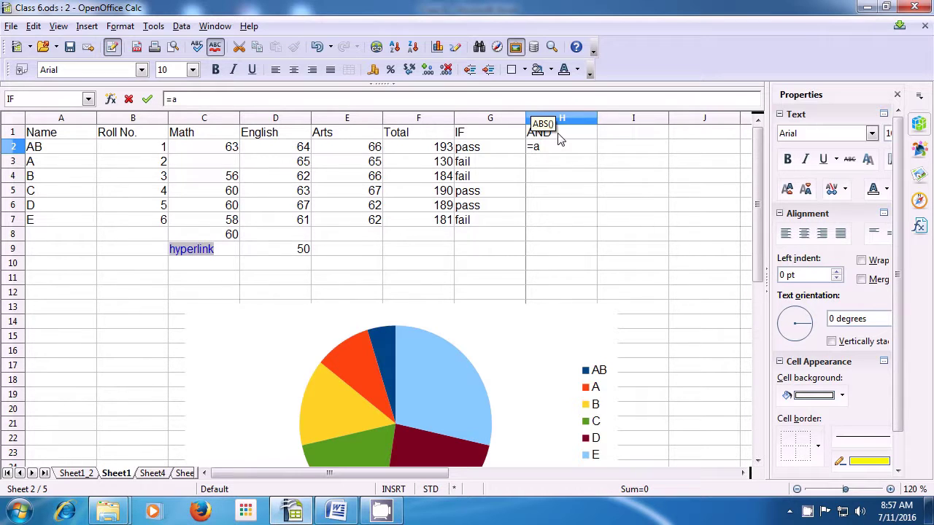
text(nd()
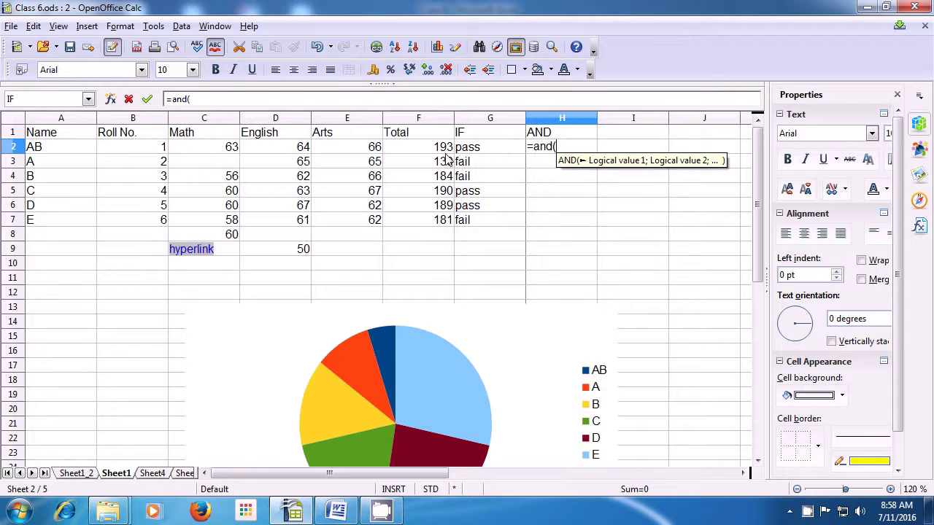
click(358, 156)
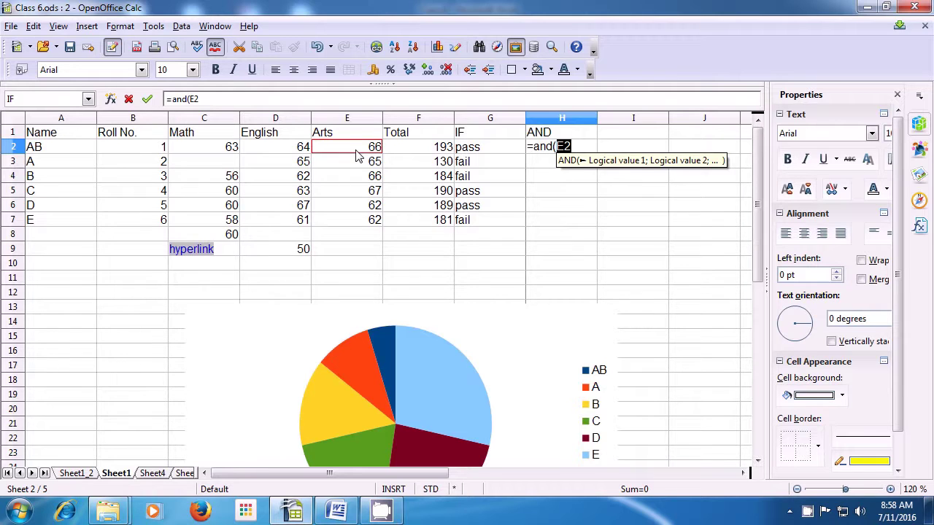
text(>)
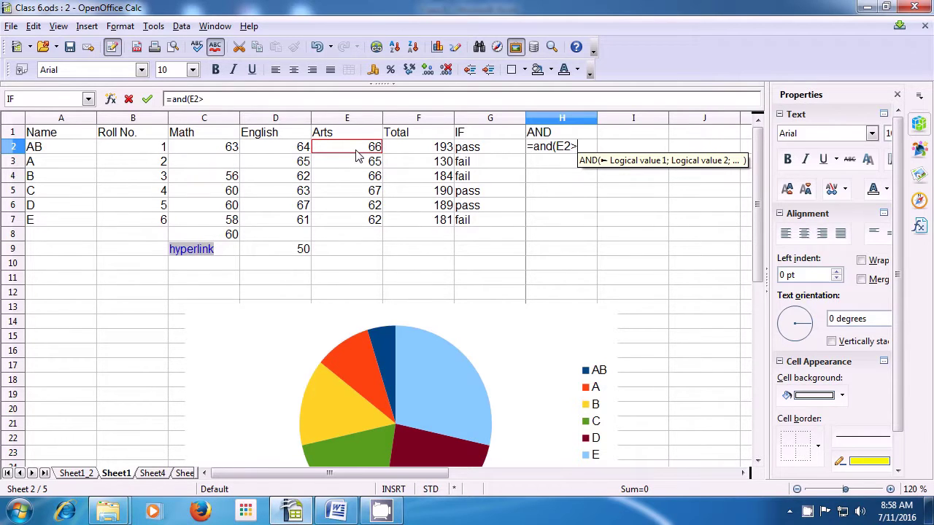
click(285, 157)
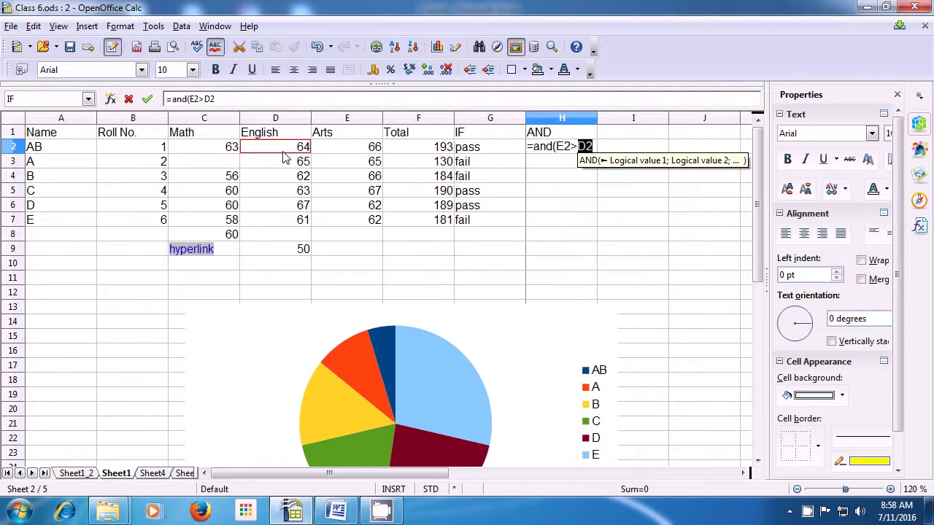
text(;)
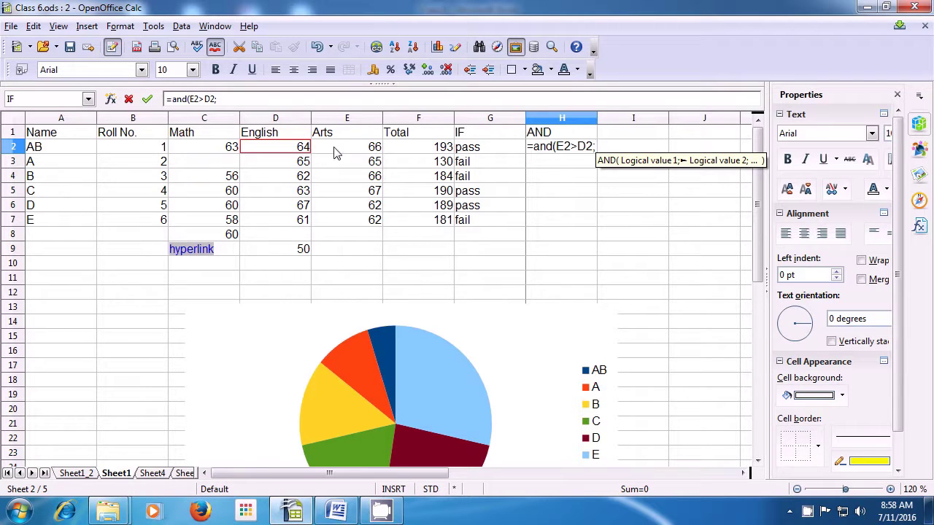
click(416, 149)
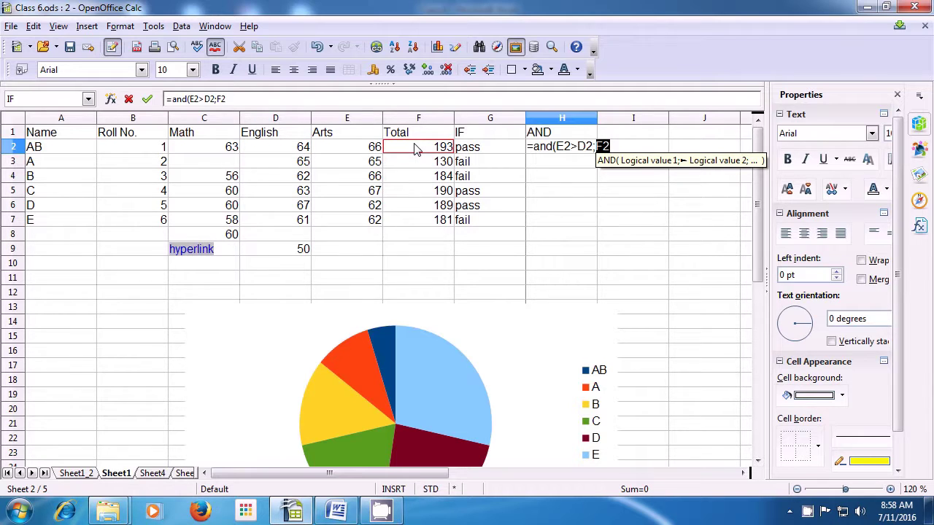
text(<)
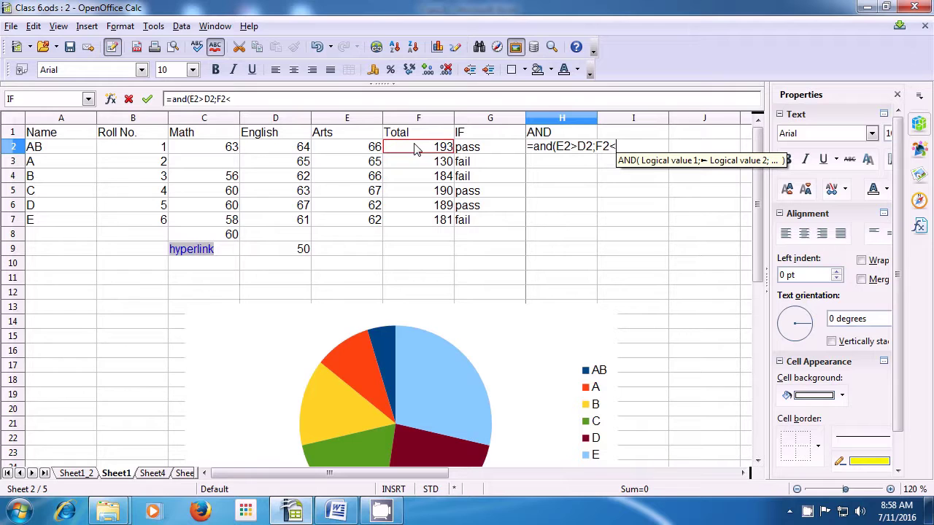
click(368, 148)
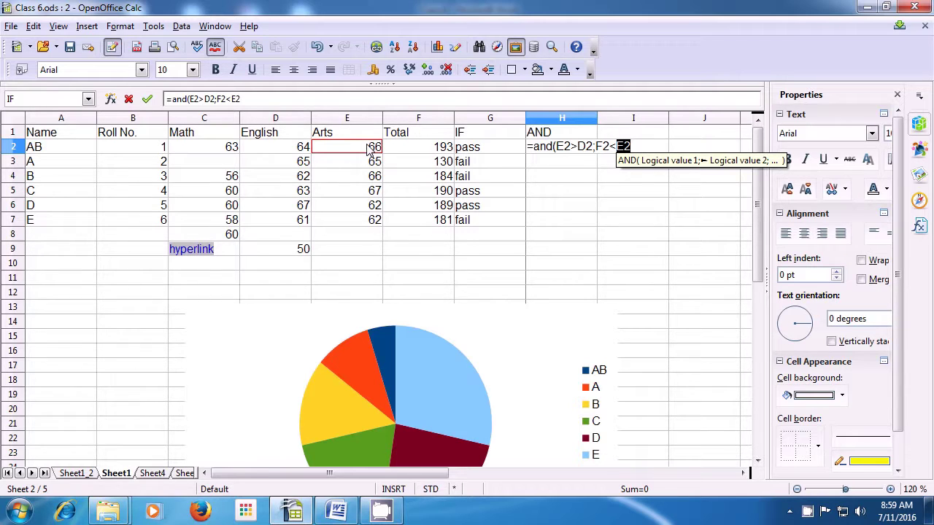
text())
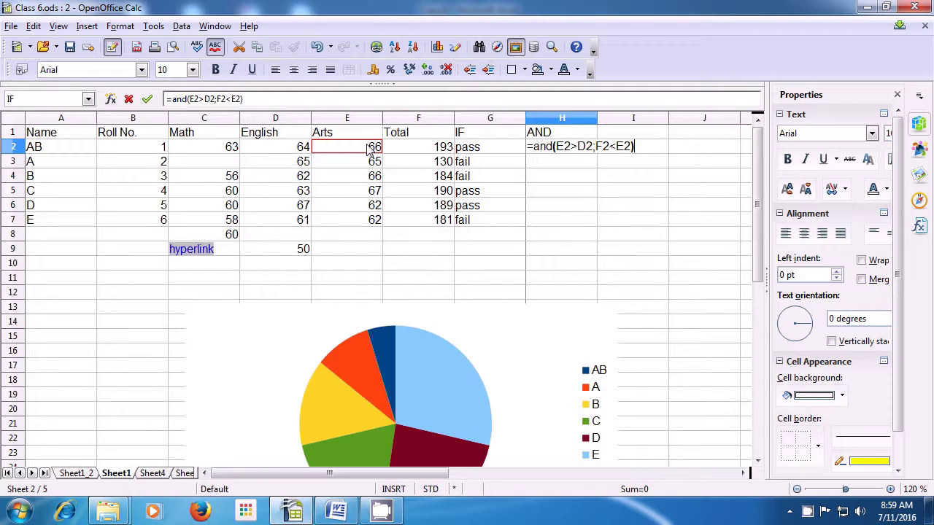
key(Return)
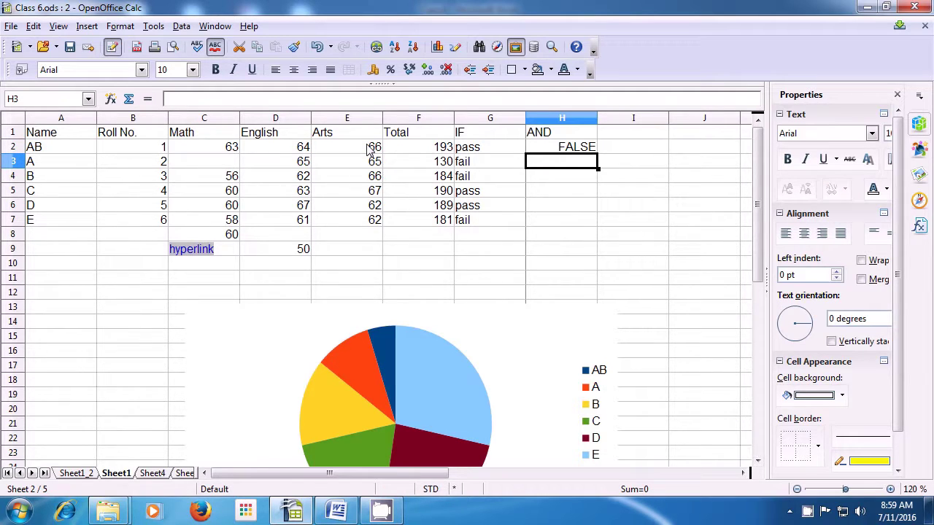
click(553, 150)
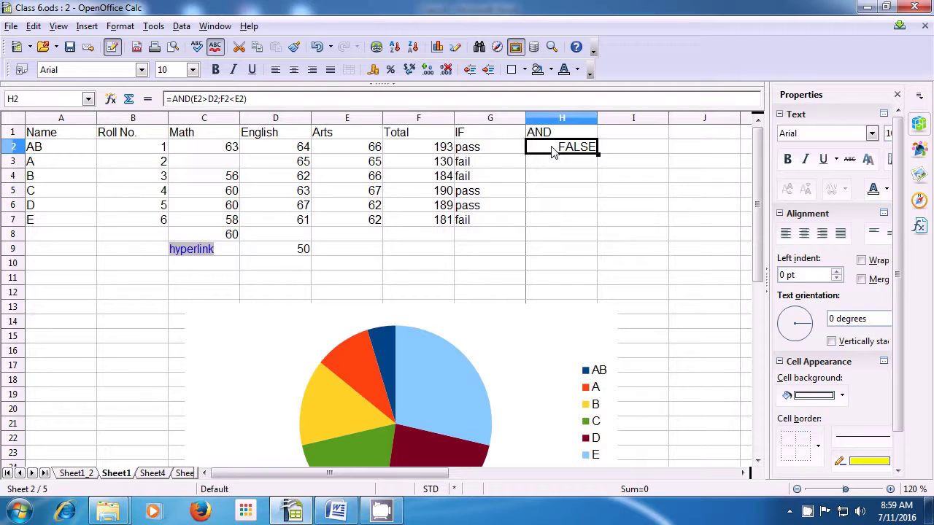
Review the AND formula in H2 and enter the formula =and(E3>D4;F3<E3) in H3.
double_click(553, 149)
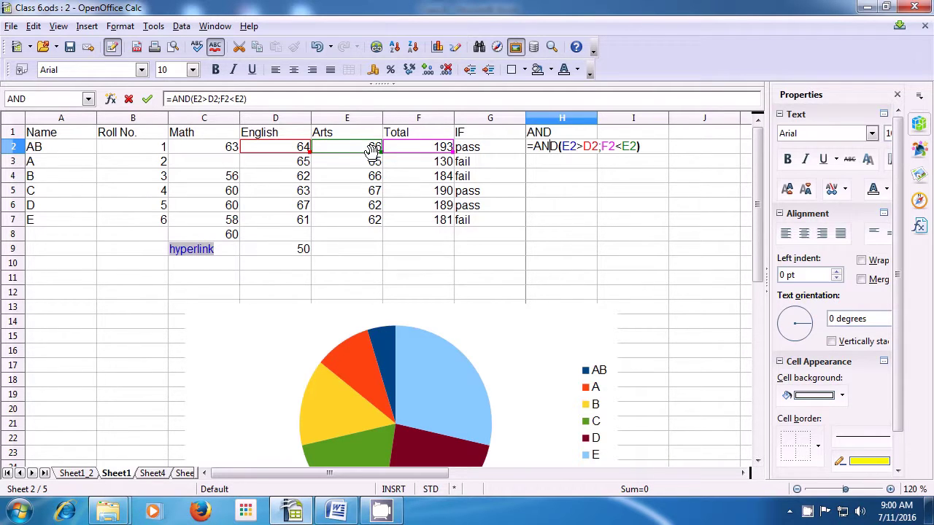
key(Return)
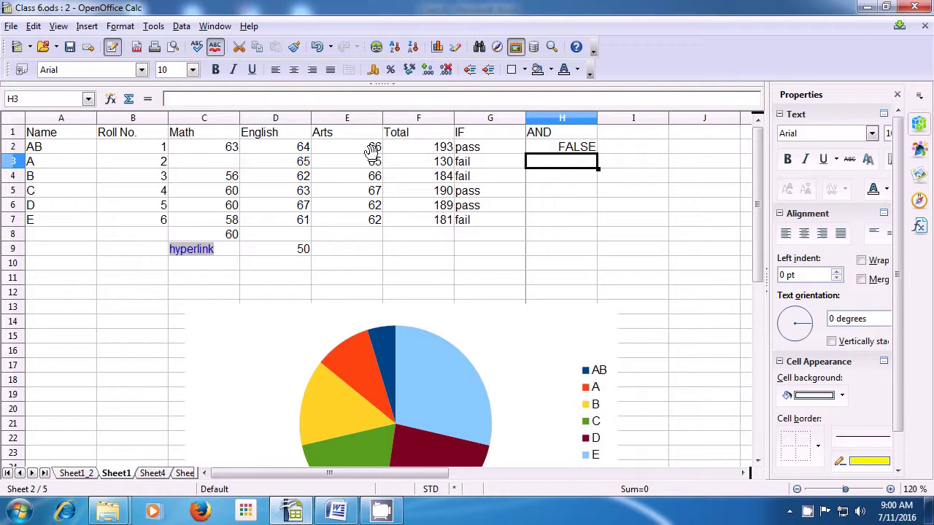
text(=)
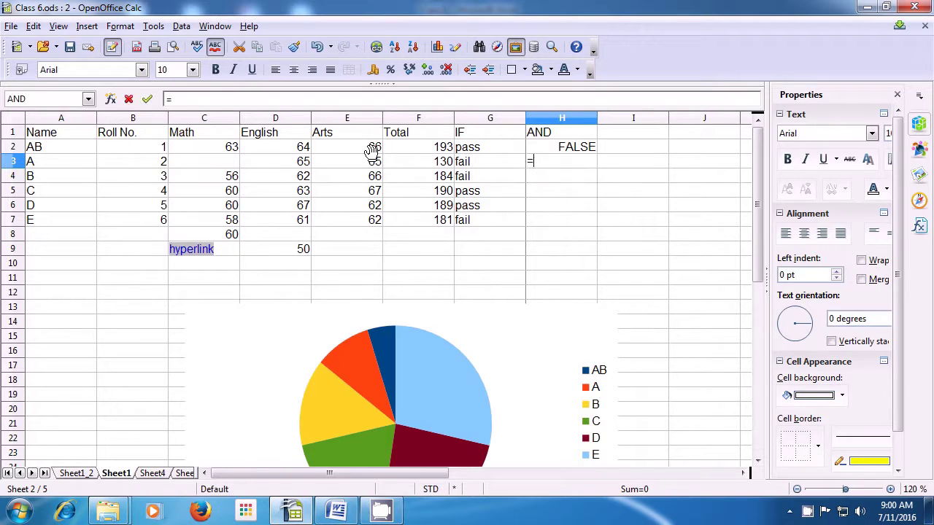
text(and)
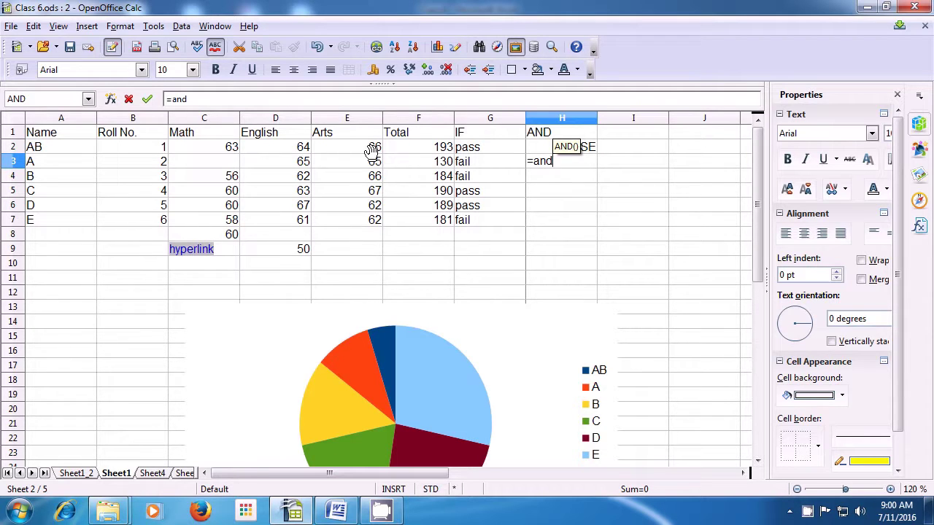
text(()
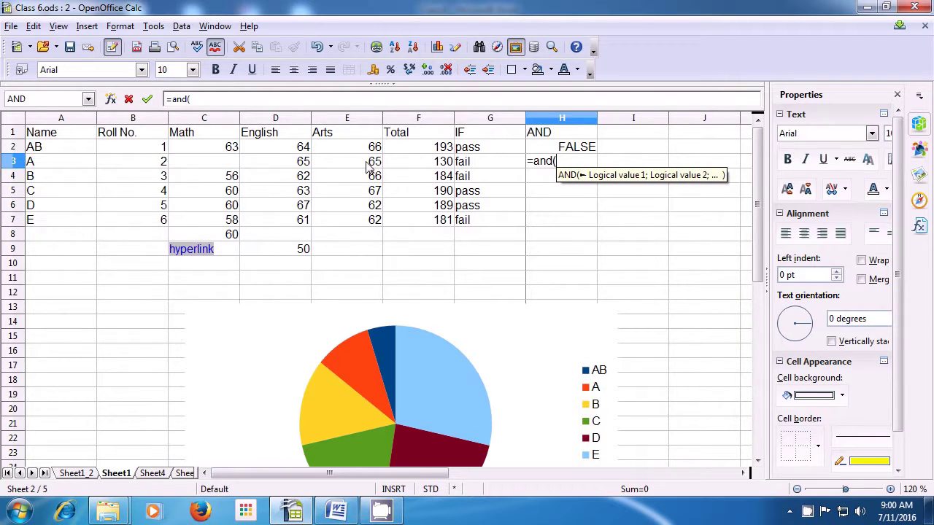
click(367, 167)
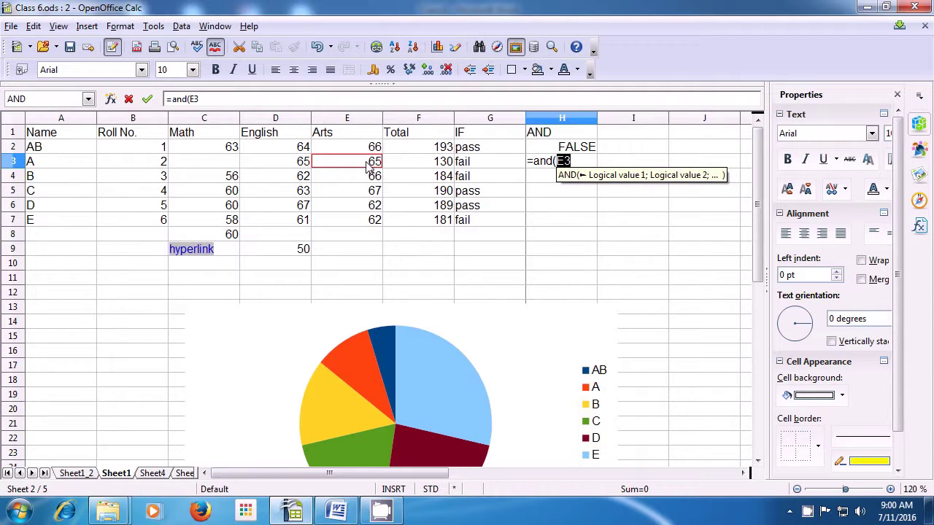
text(>)
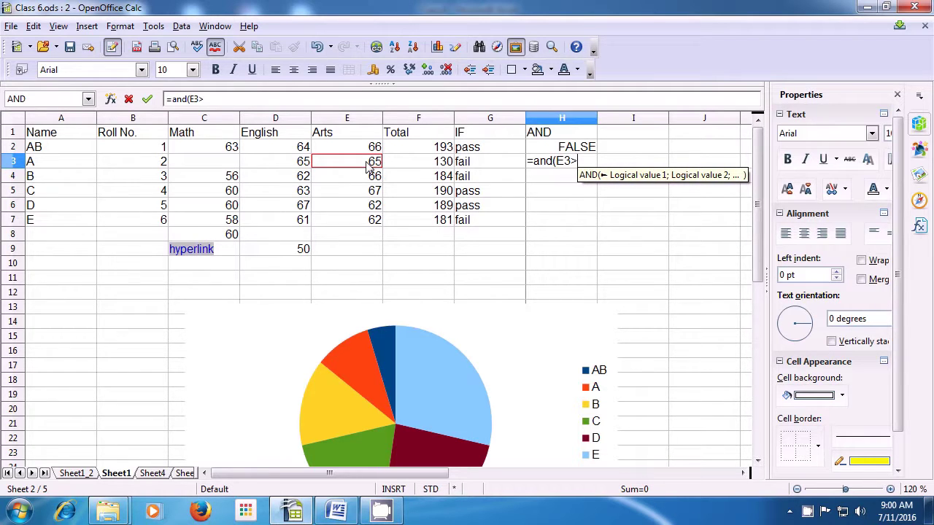
click(302, 181)
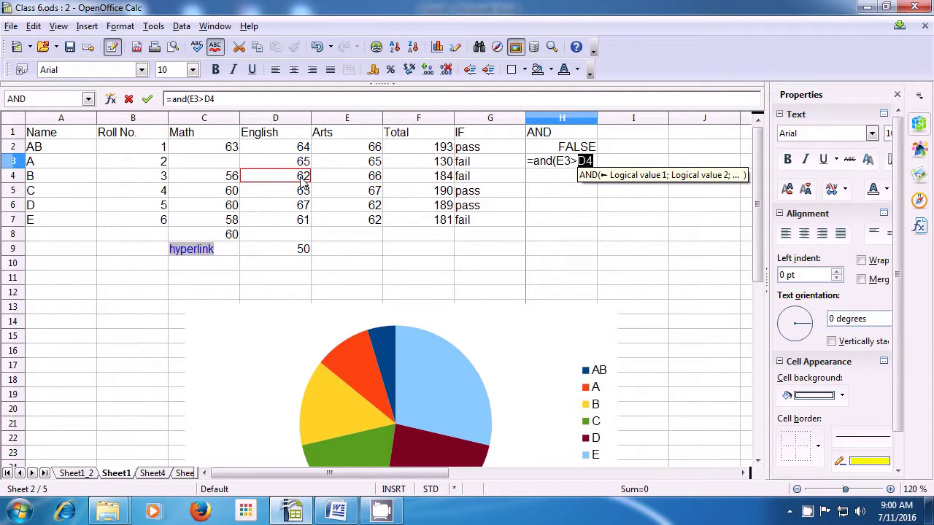
text(;)
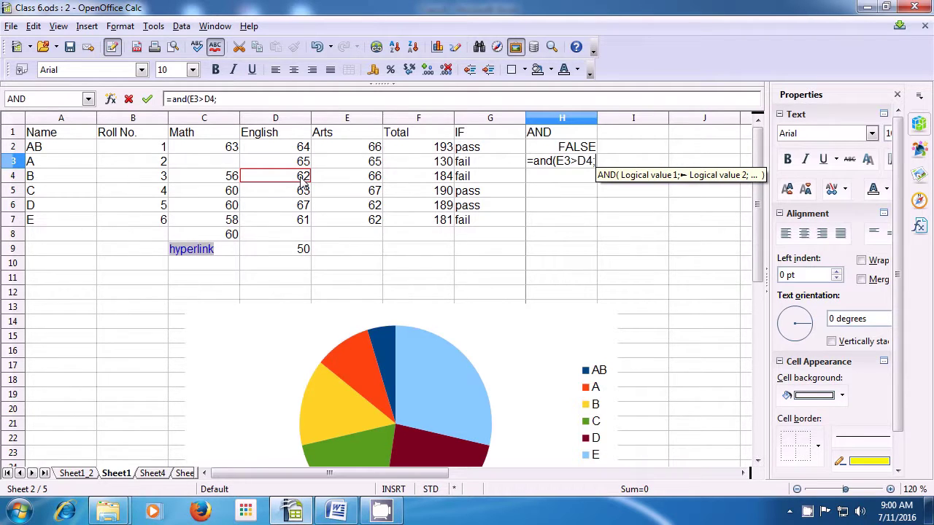
click(421, 167)
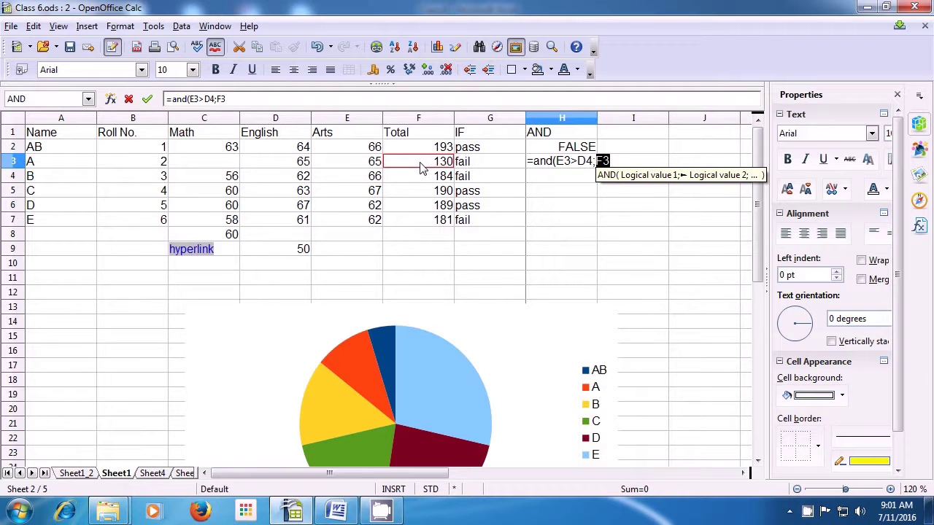
text(<)
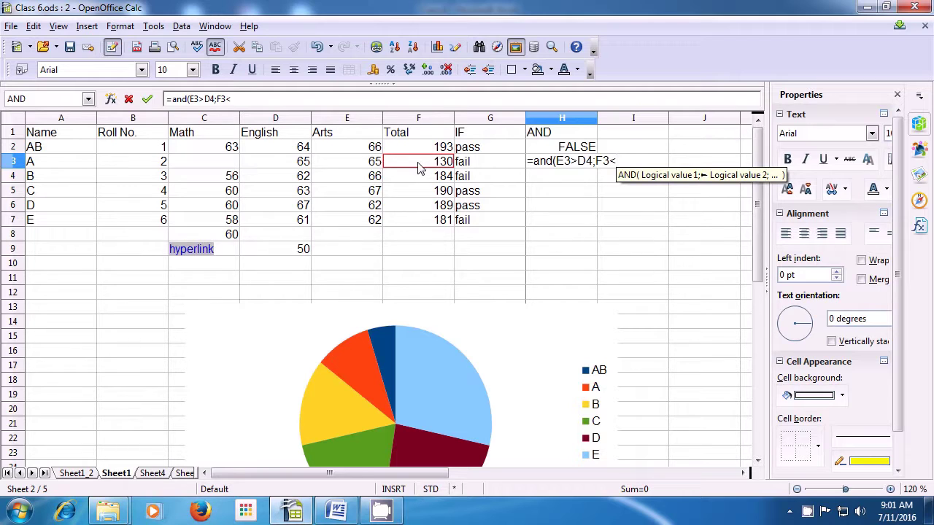
click(370, 164)
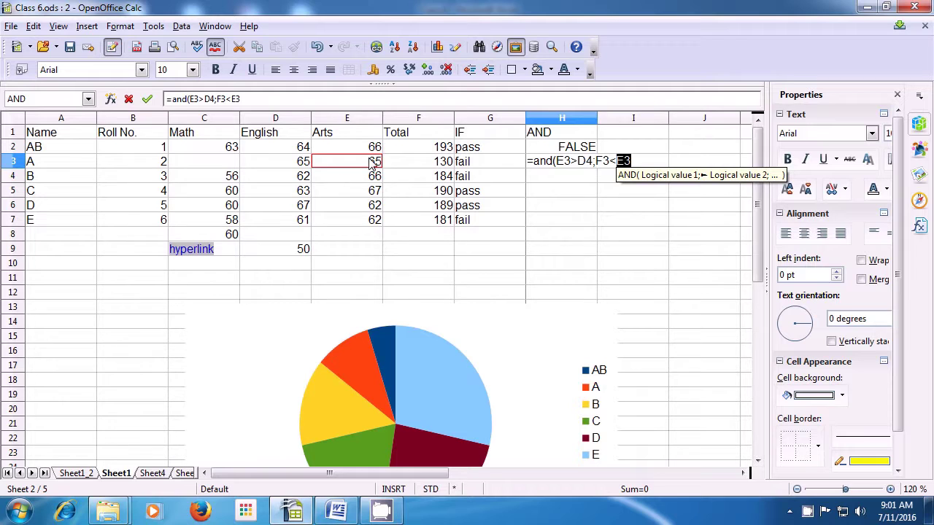
text())
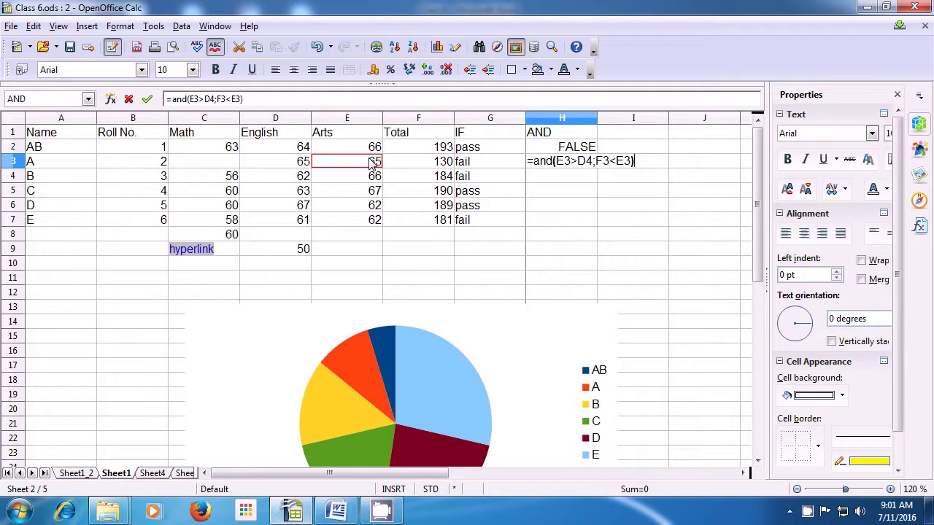
key(Return)
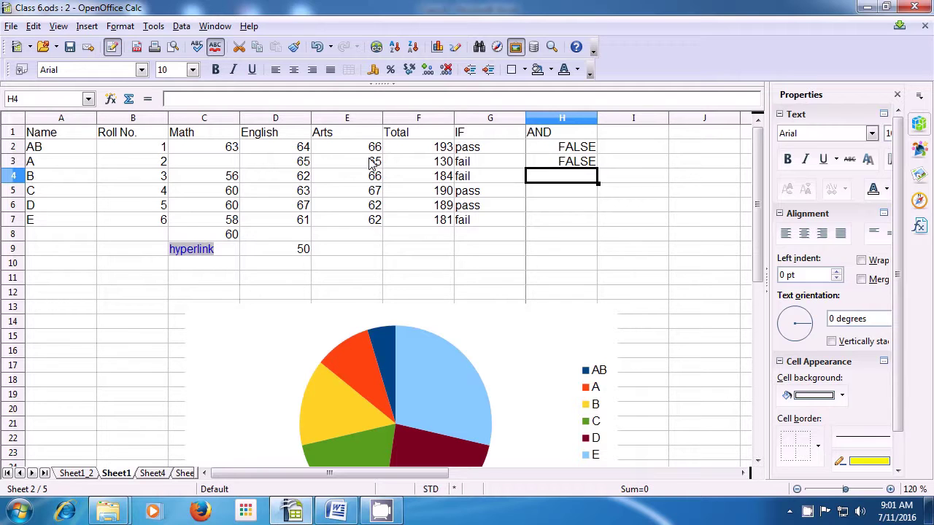
Change the second condition of the AND formula in H3 to F3>E3 and review the edited formula.
key(Up)
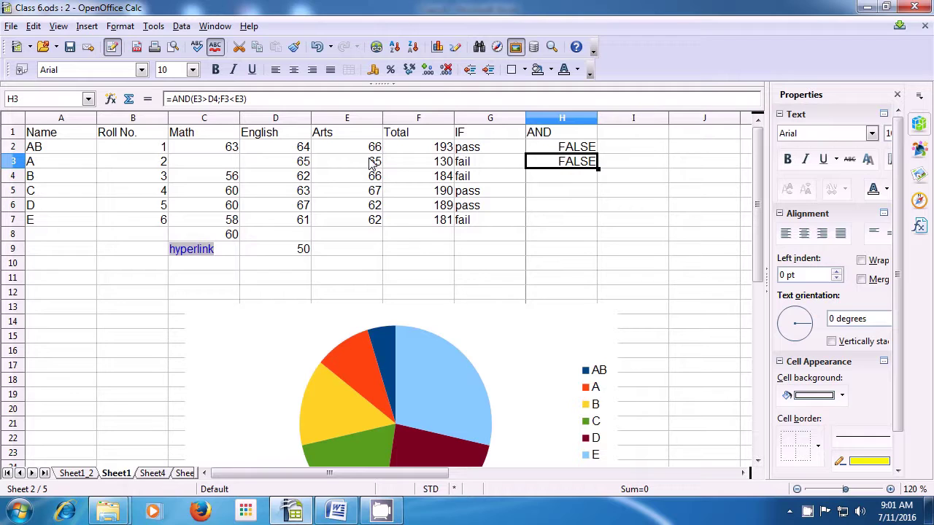
double_click(556, 166)
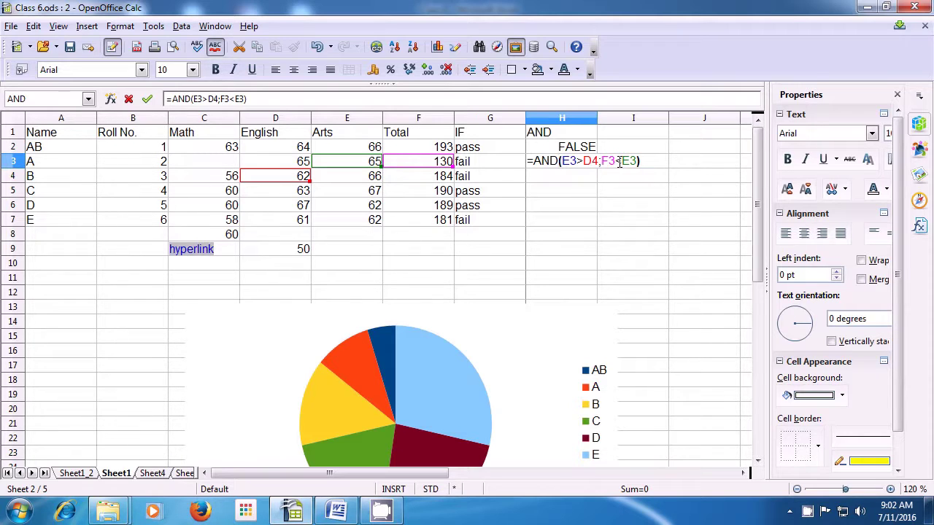
click(623, 162)
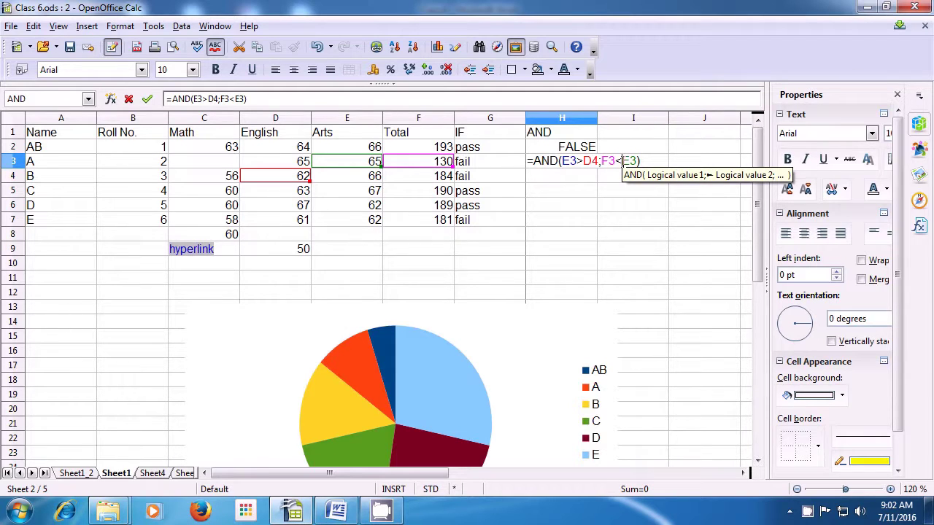
key(BackSpace)
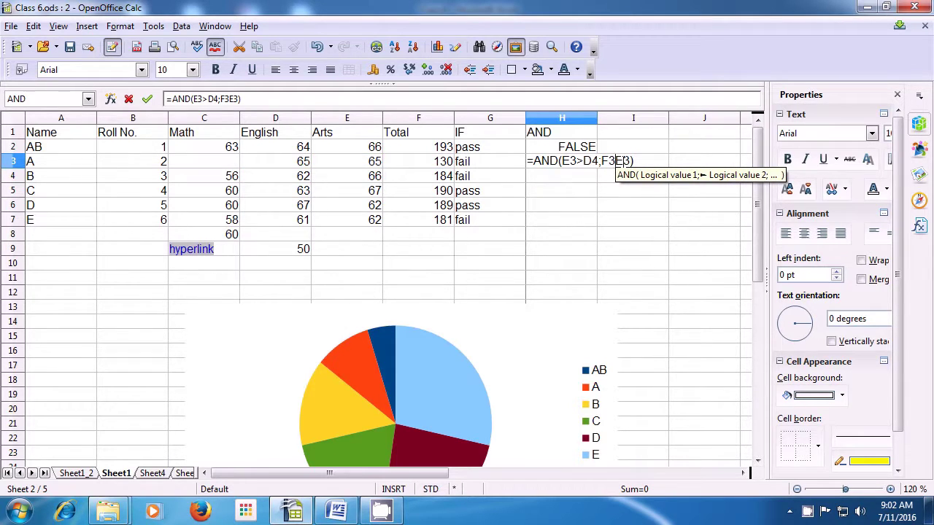
text(>)
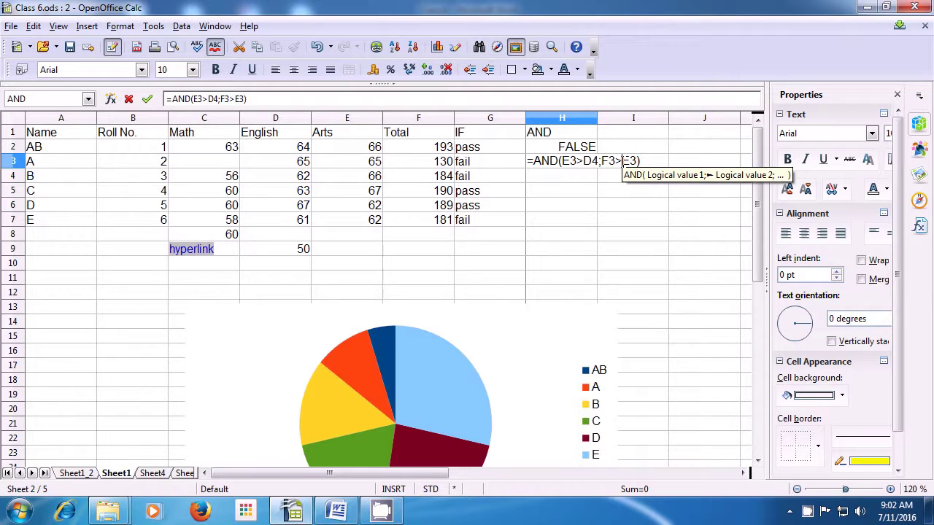
key(Return)
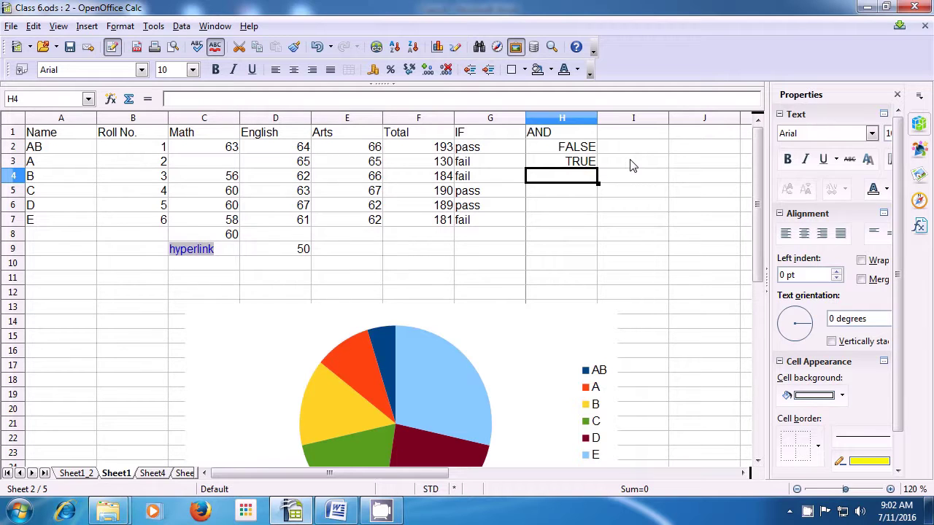
click(566, 168)
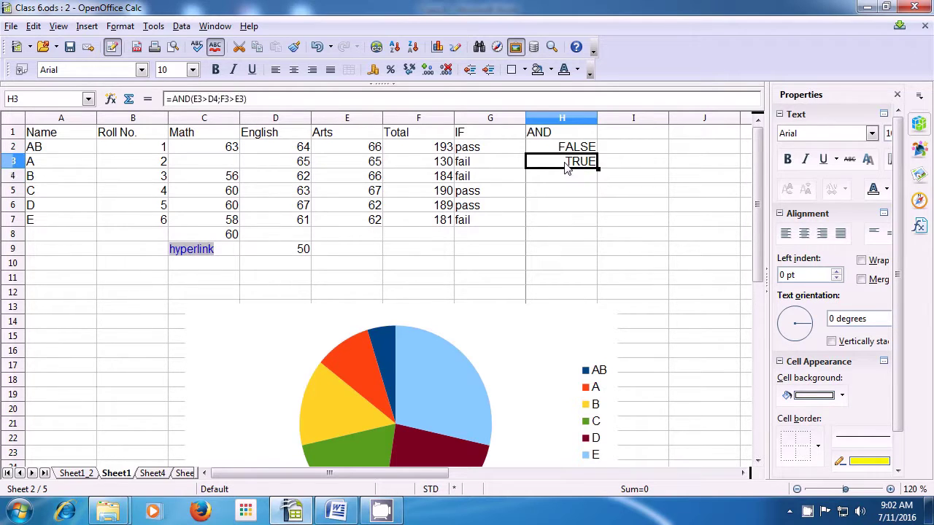
double_click(566, 167)
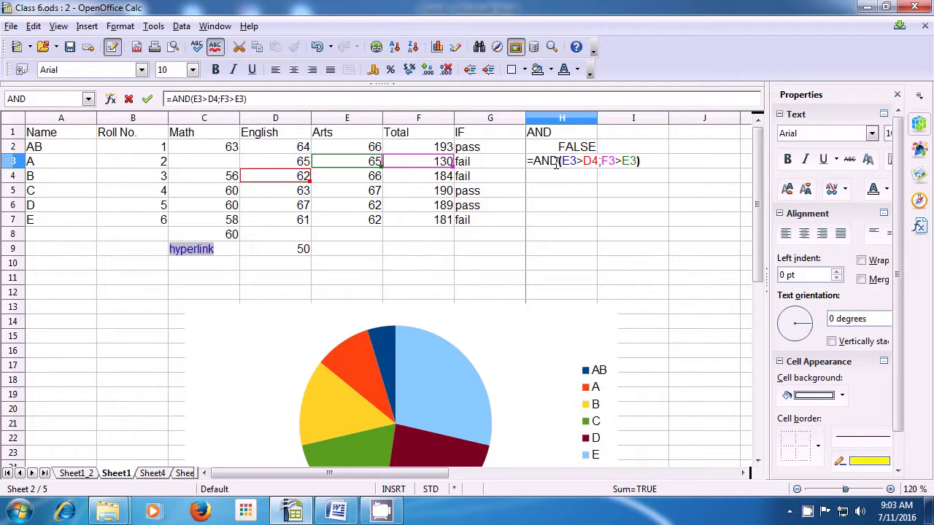
key(Return)
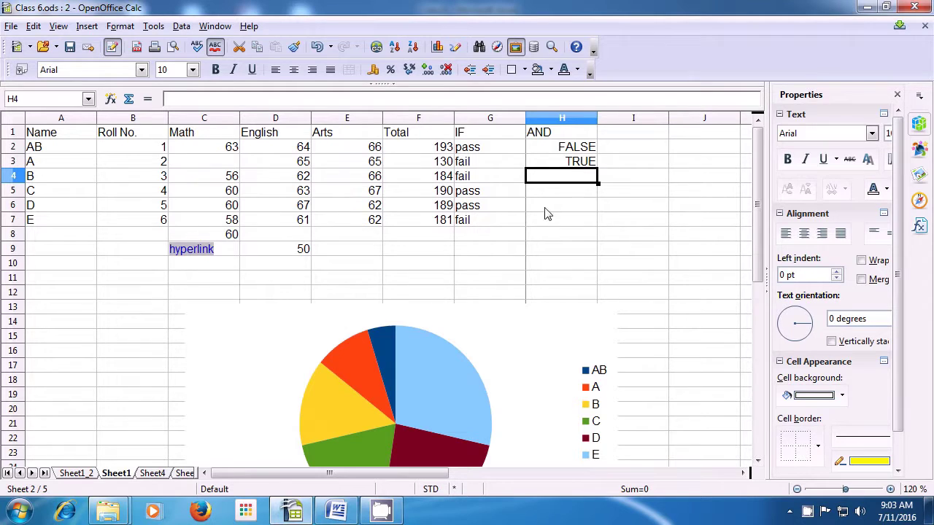
Enter the column heading OR in cell I1.
click(633, 134)
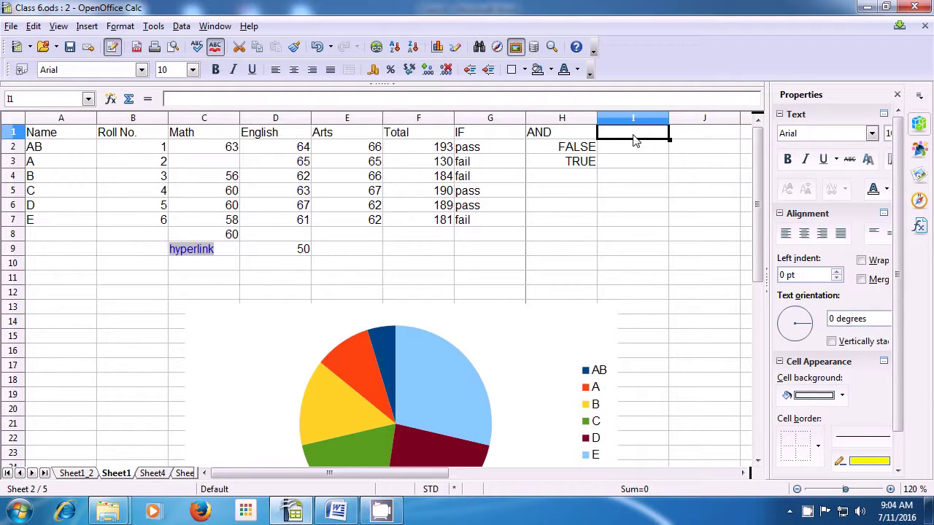
text(OR)
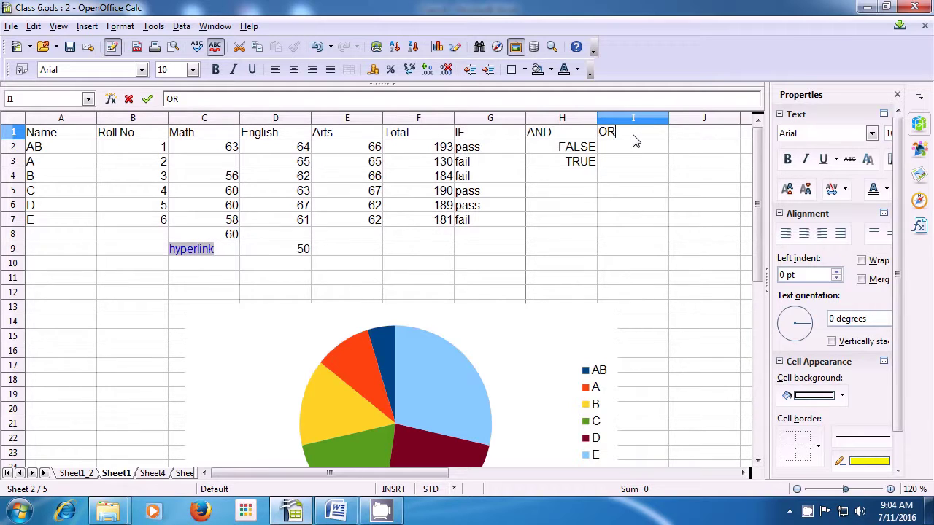
key(Return)
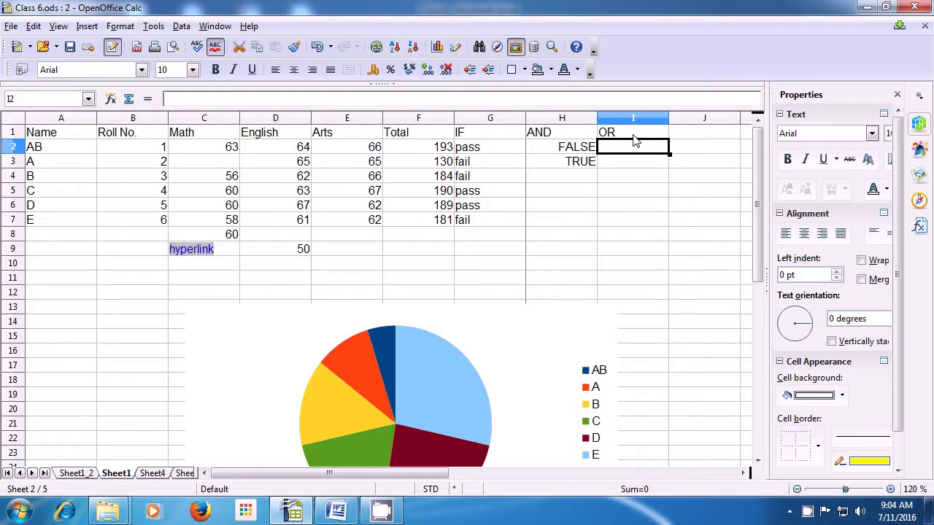
Enter the formula =or(F2>E2;F2<E2) in cell I2 to test the total against the Arts mark.
text(=)
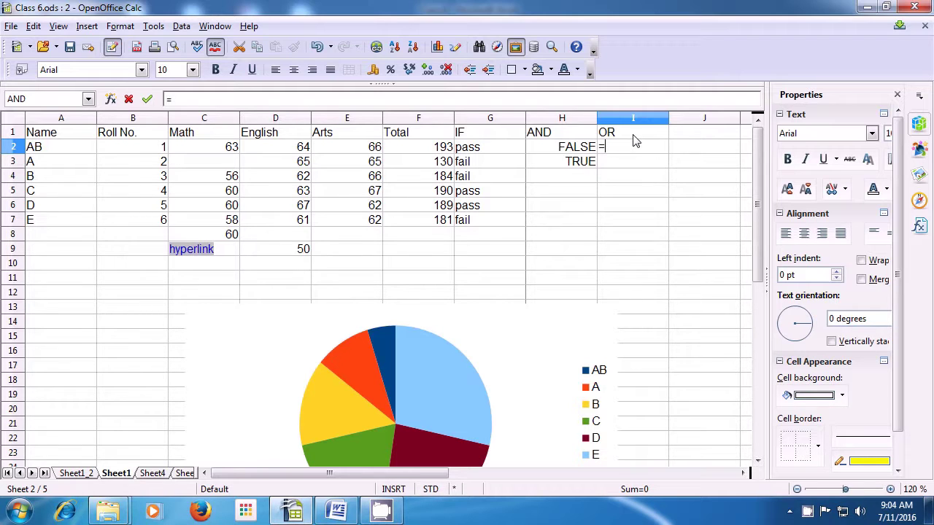
text(or)
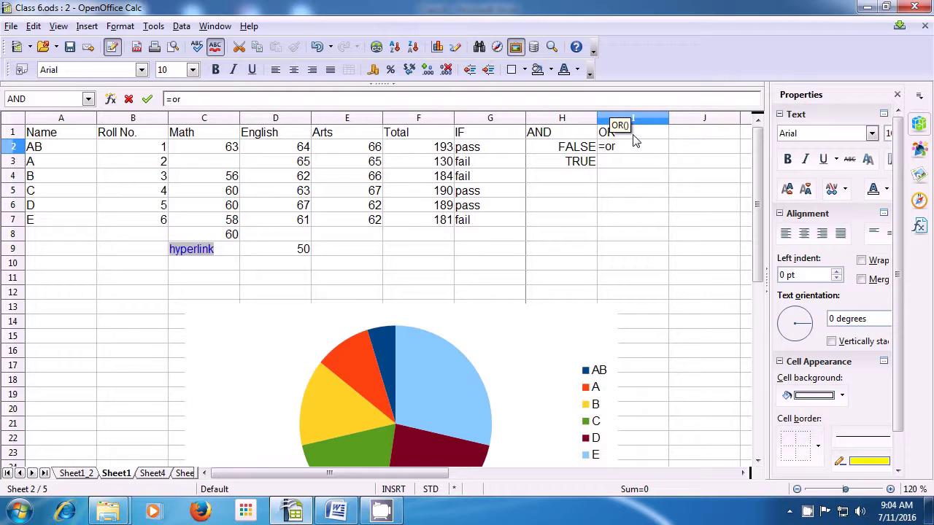
text(()
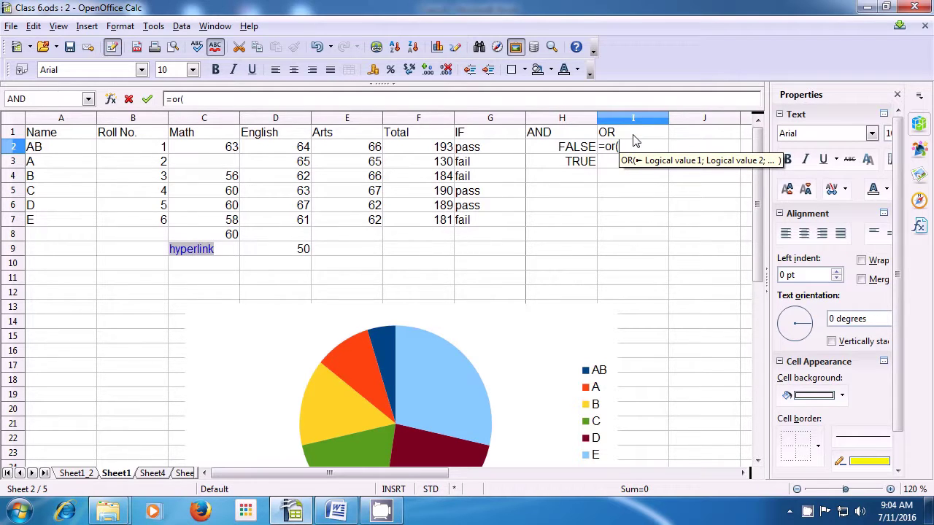
click(436, 150)
text(>)
click(362, 150)
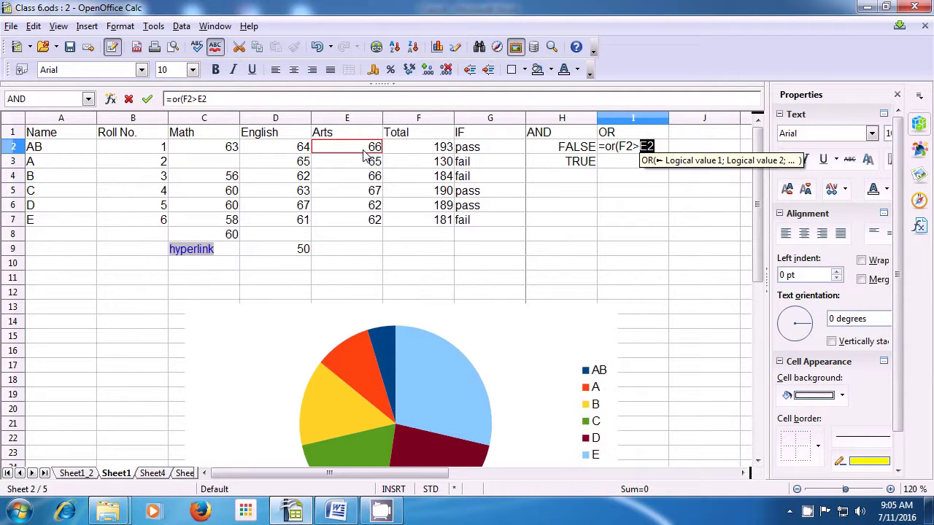
text(;)
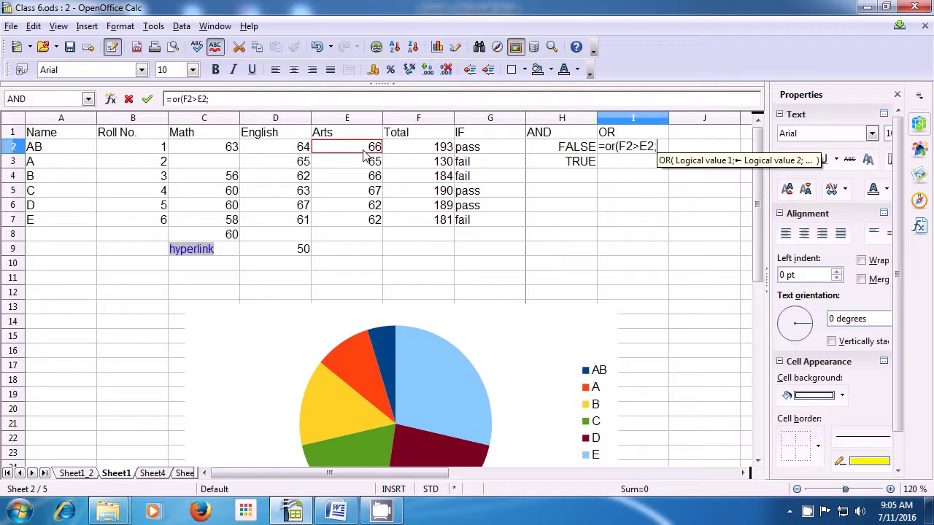
click(411, 149)
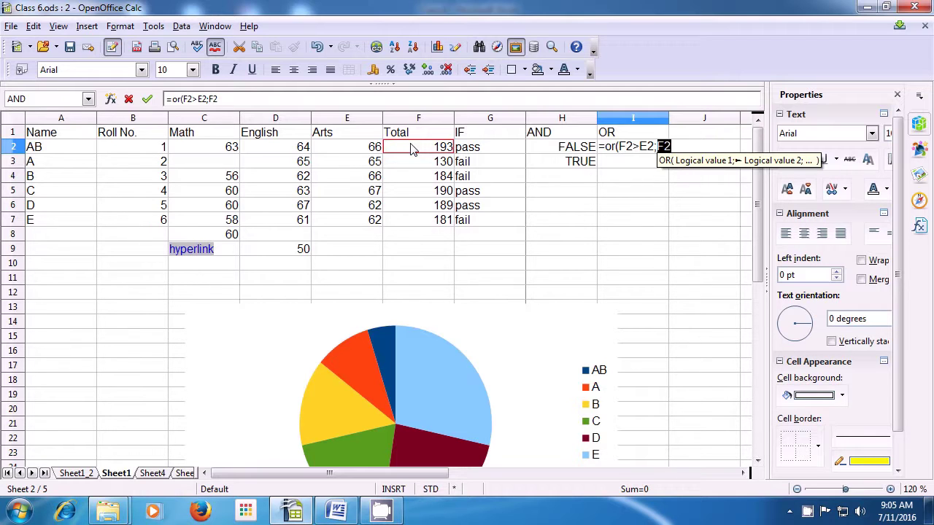
text(<)
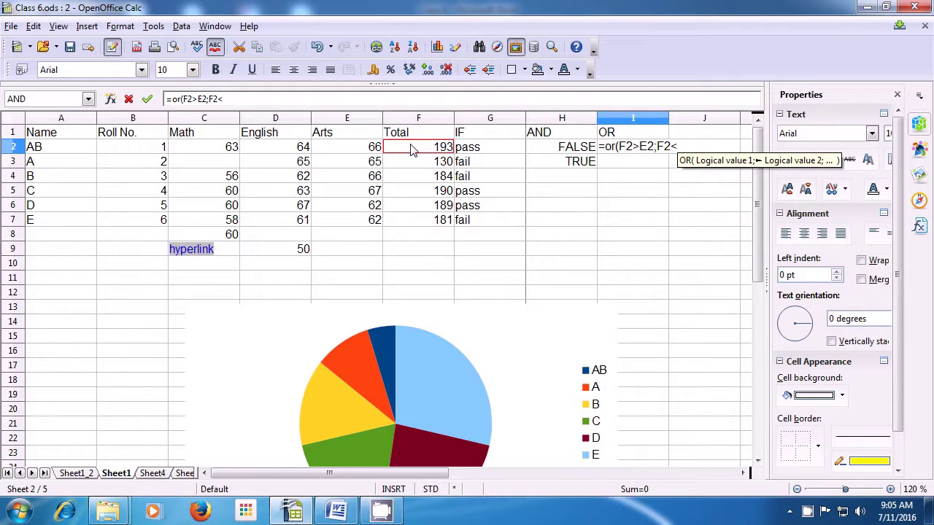
click(358, 152)
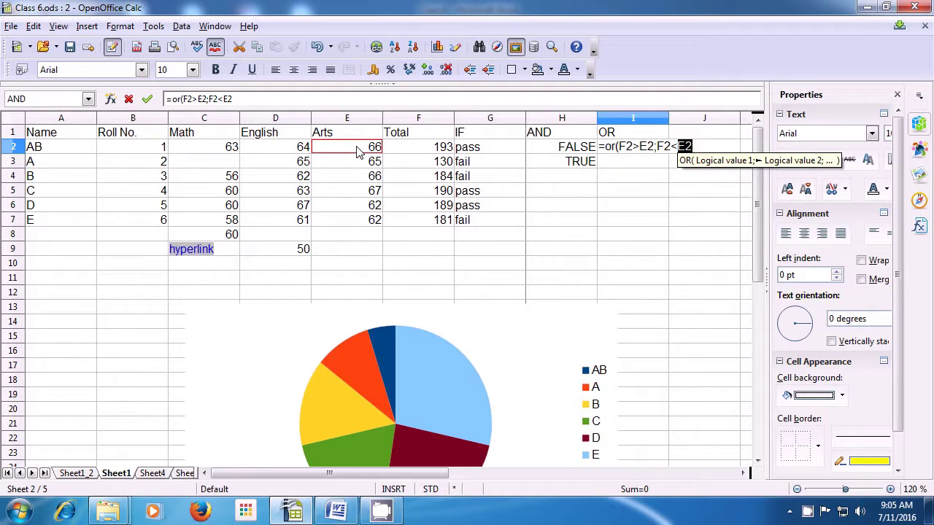
text())
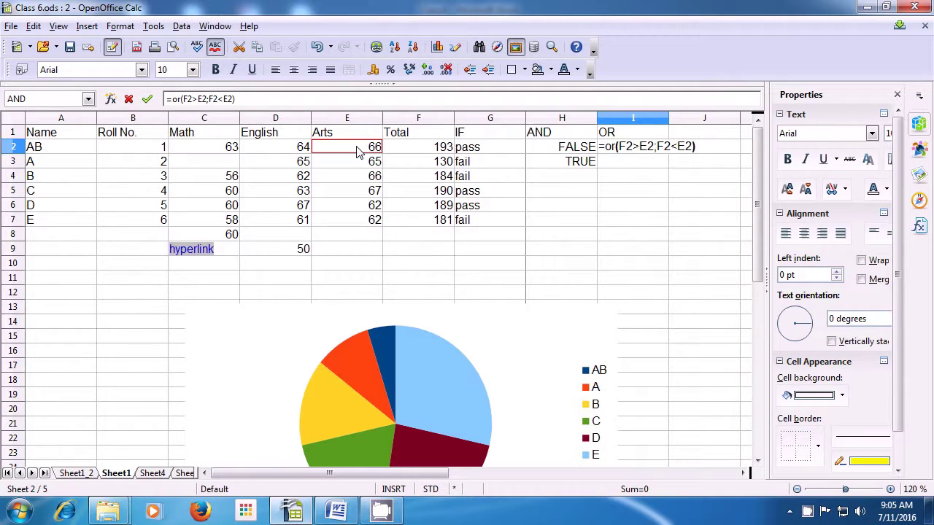
key(Return)
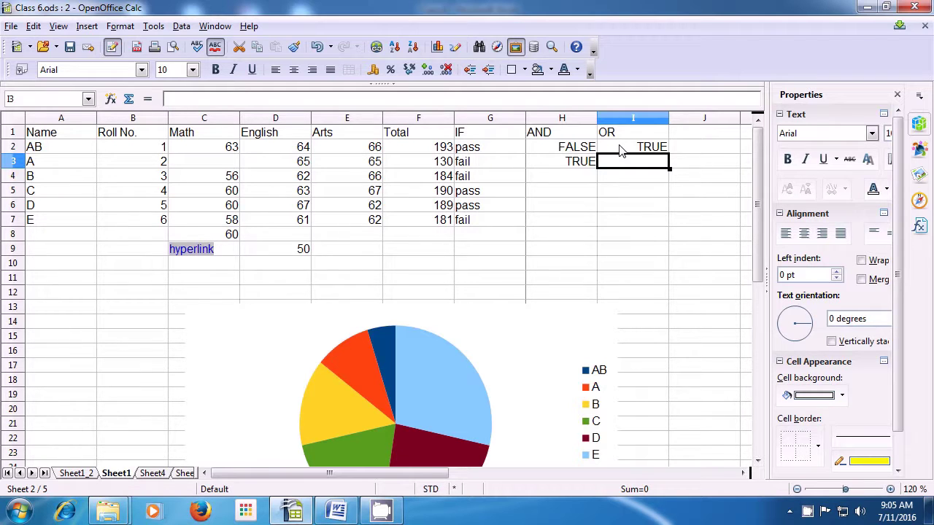
Review the OR formula in cell I2 and the cells it references.
click(618, 149)
double_click(618, 150)
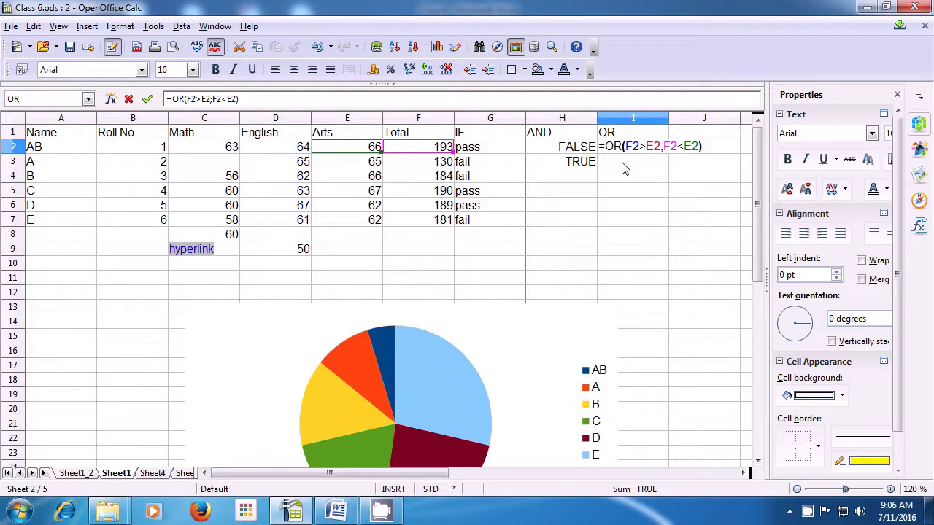
key(Return)
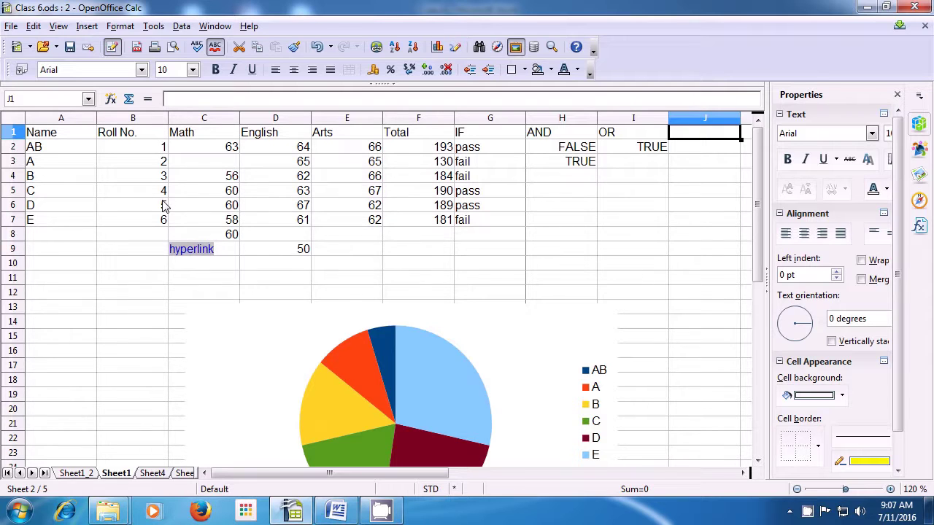
Enter the column heading COUNT in cell J1.
text(CO)
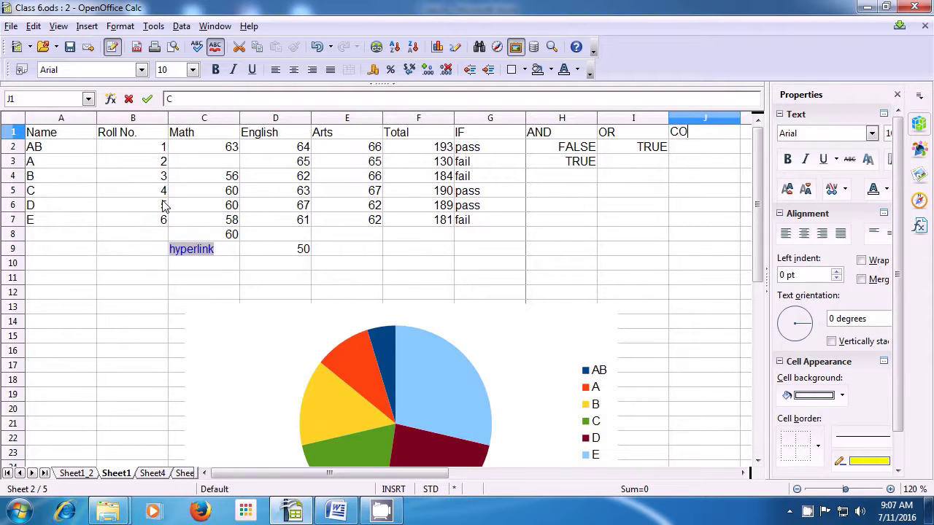
text(UNT)
key(Return)
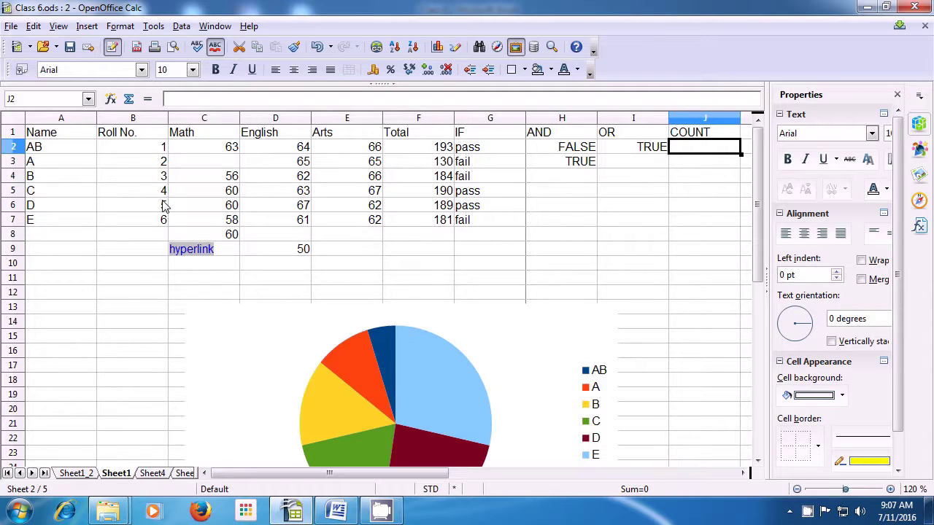
Enter the formula =count(A1:G8) in cell J2 to count the numeric cells in the marks table.
text(=)
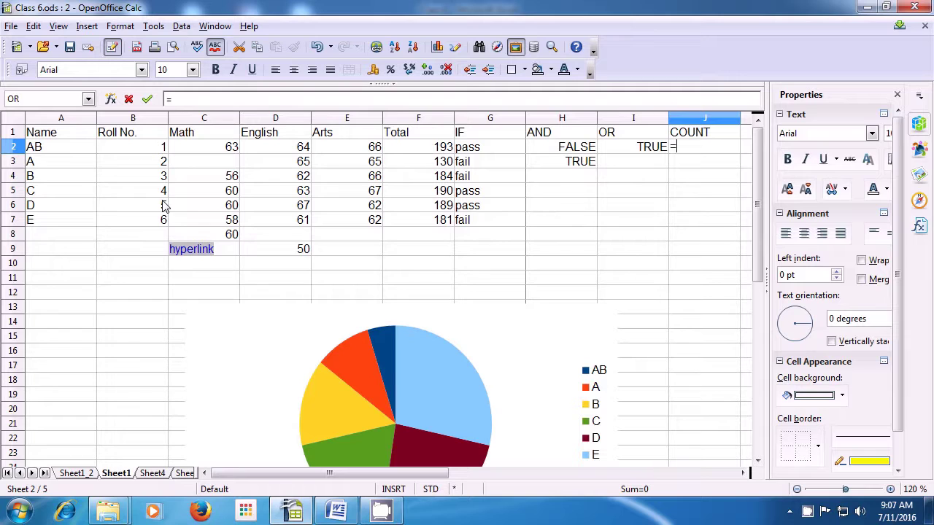
text(coun)
text(t()
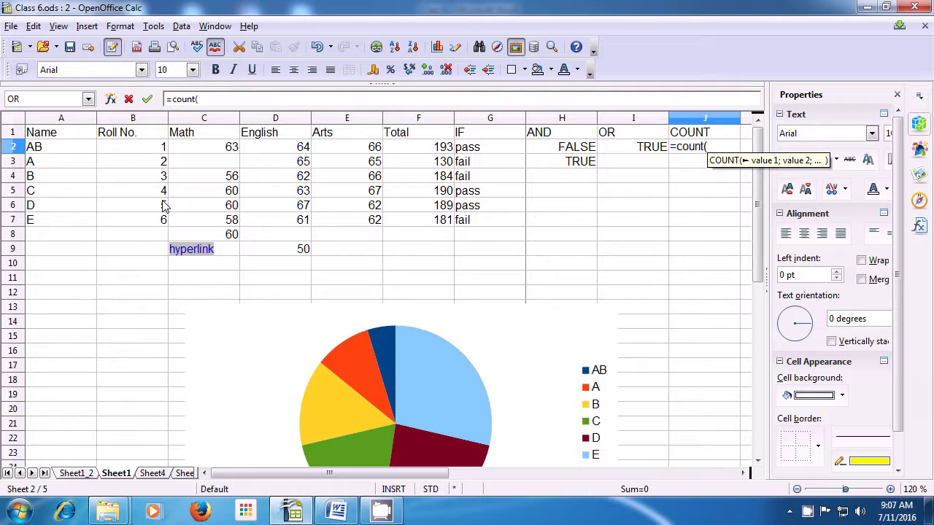
drag(76, 134, 503, 239)
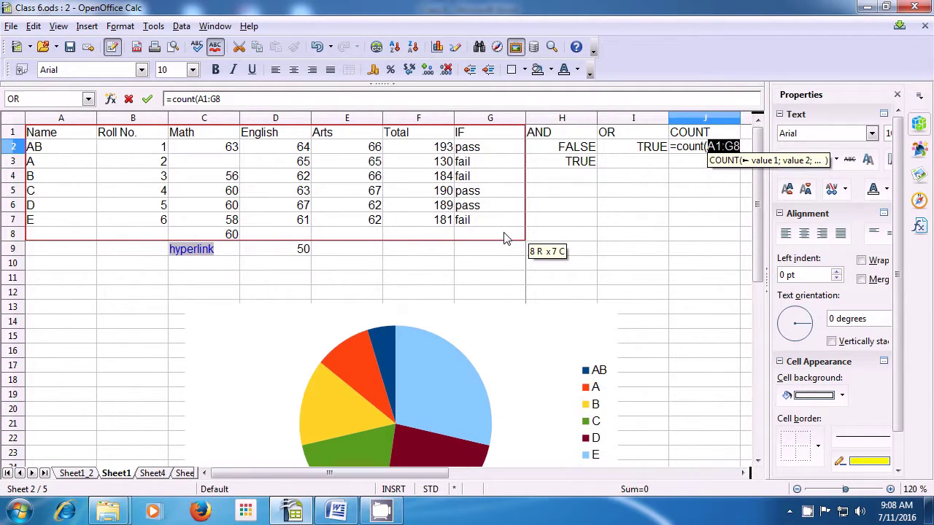
text())
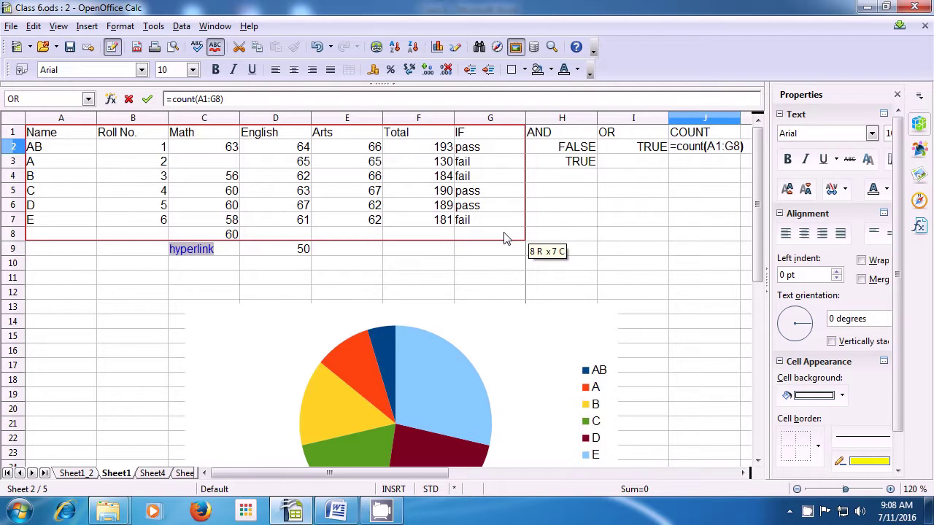
key(Return)
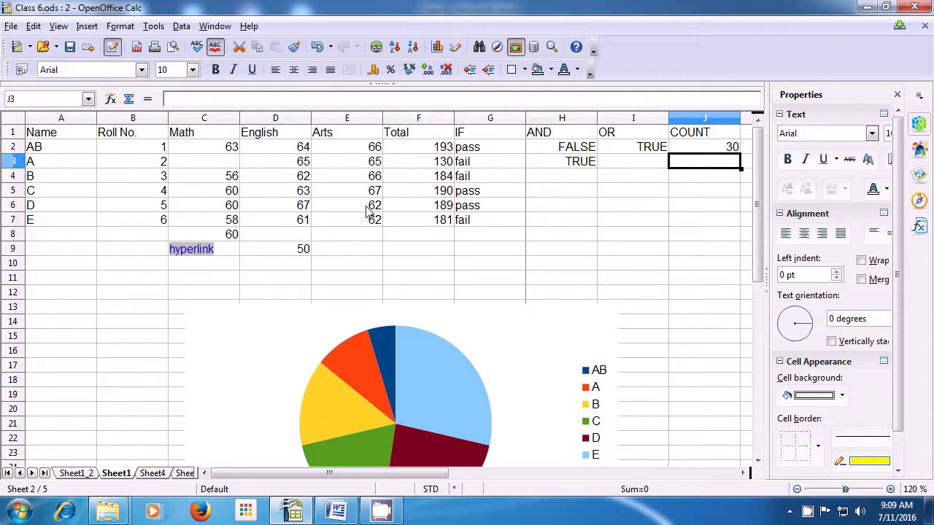
Enter the column heading CountBlank in cell K1.
click(694, 137)
key(Right)
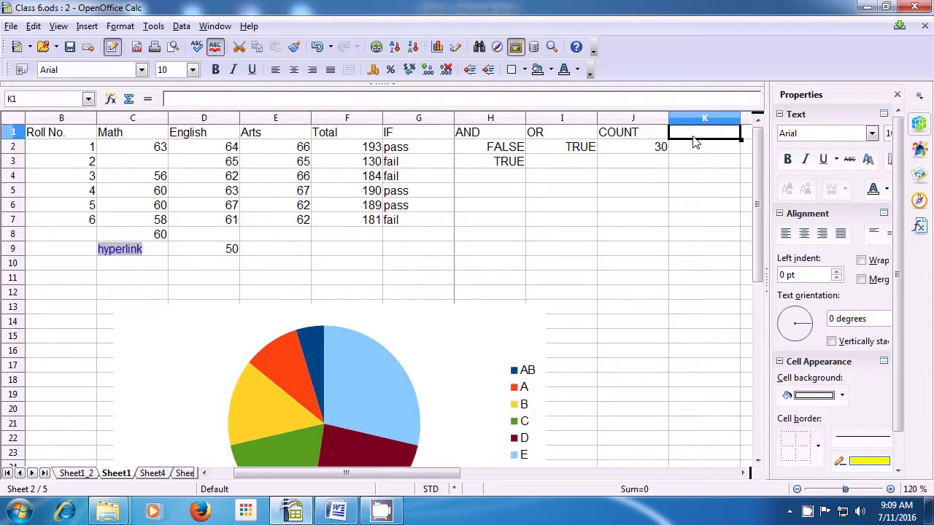
text(Co)
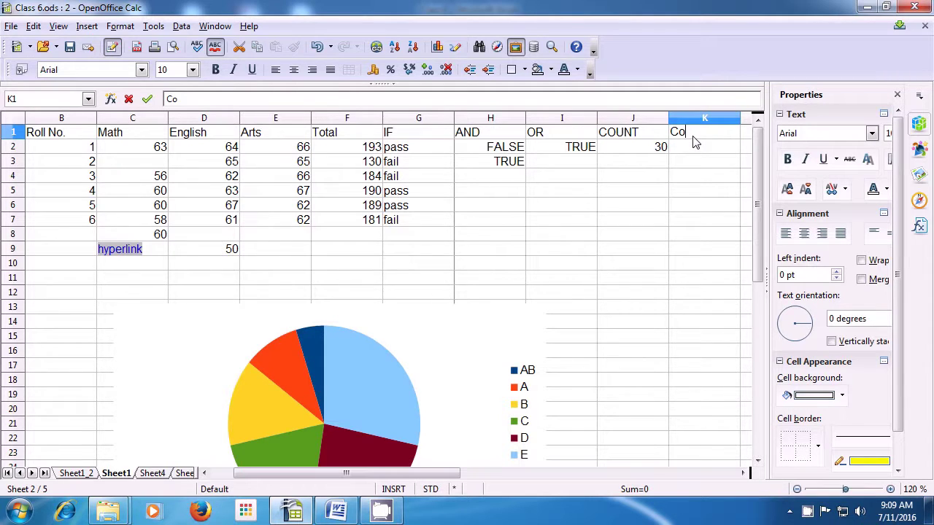
text(untBlank)
key(Return)
Start a formula in cell K2 with the function name =countblank.
text(=)
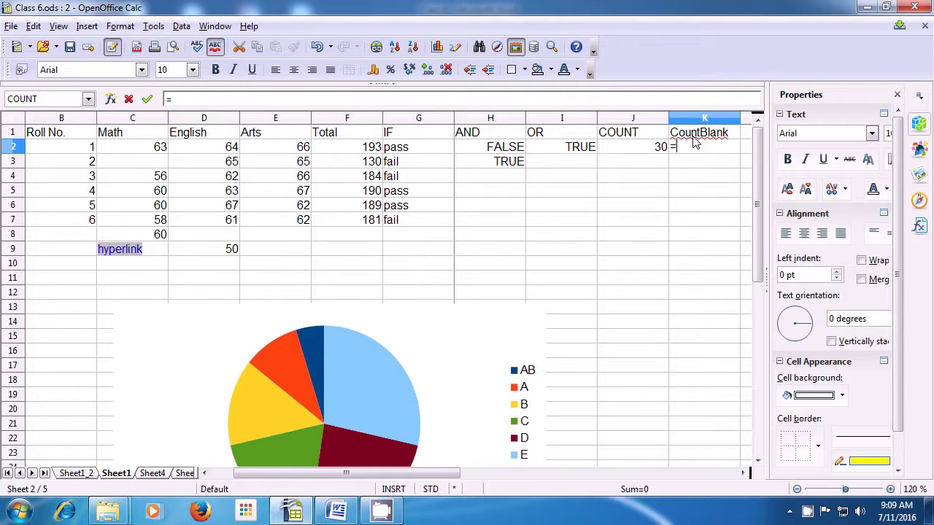
text(count)
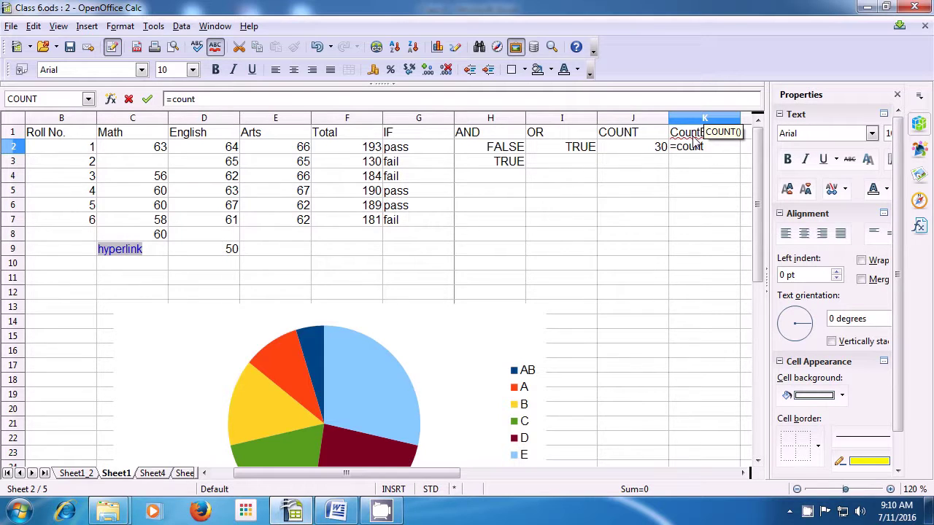
text(blank)
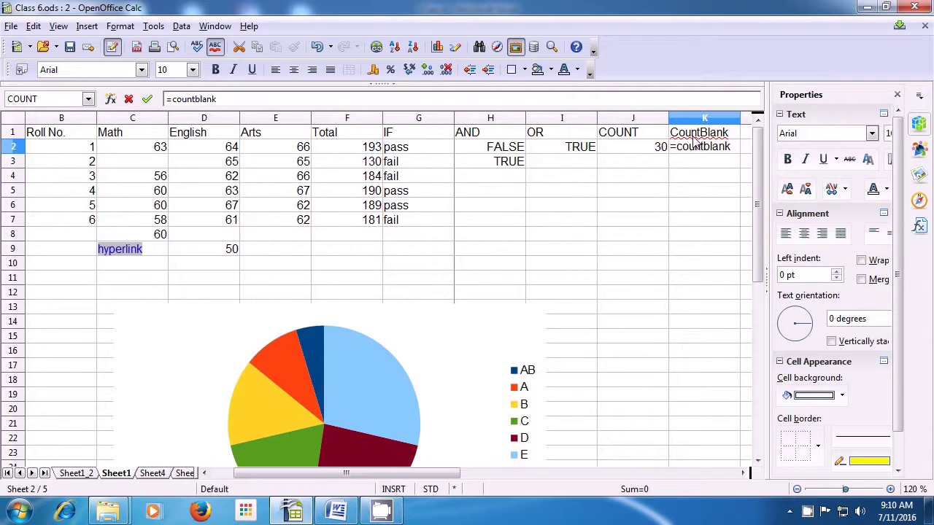